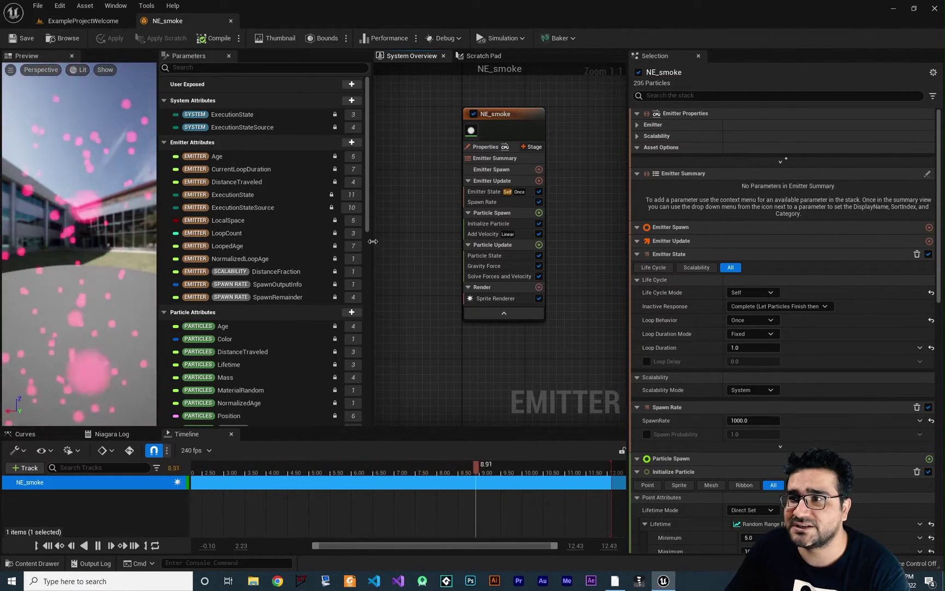
# Examine the system, emitter, particle, module output and engine-provided attributes in the NE_smoke emitter's parameters, pausing the preview simulation
pyautogui.moveTo(372, 241); pyautogui.dragTo(347, 197)
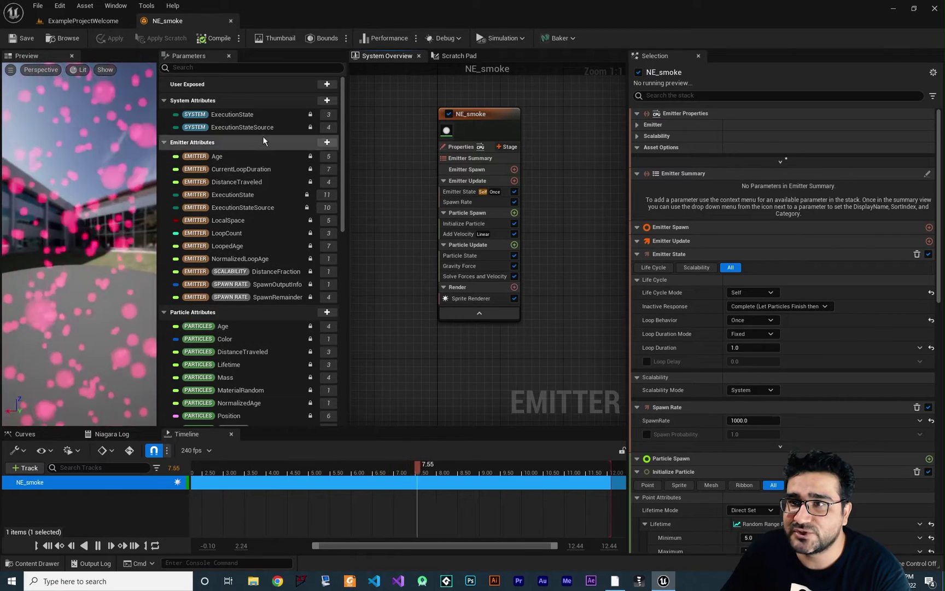
pyautogui.scroll(-3, 256, 360)
pyautogui.scroll(3, 253, 325)
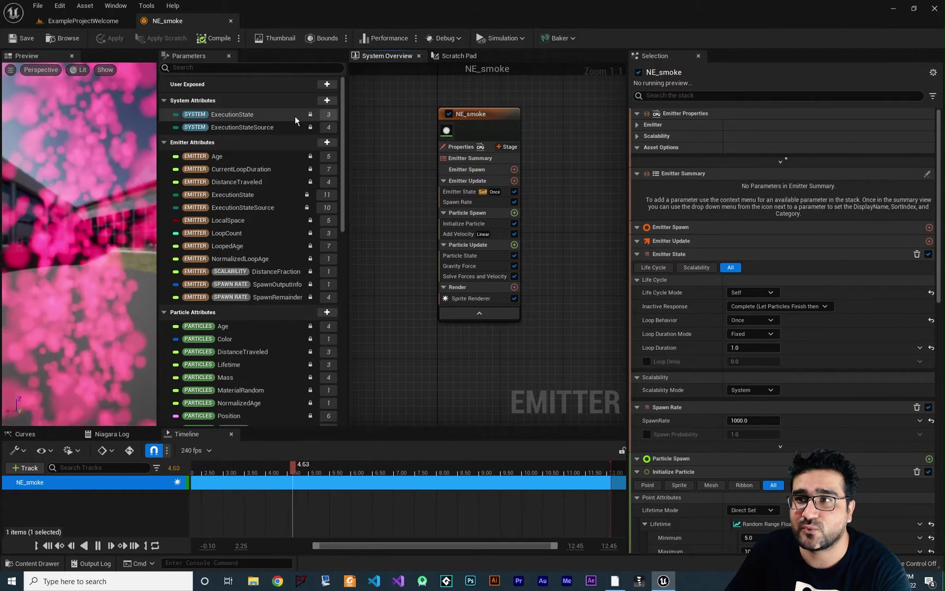
pyautogui.click(295, 116)
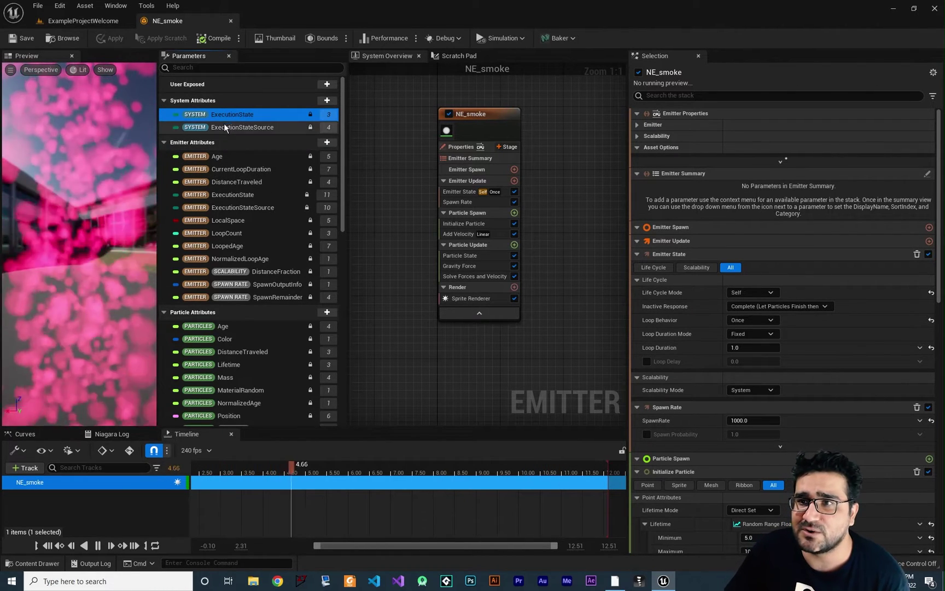
pyautogui.click(235, 156)
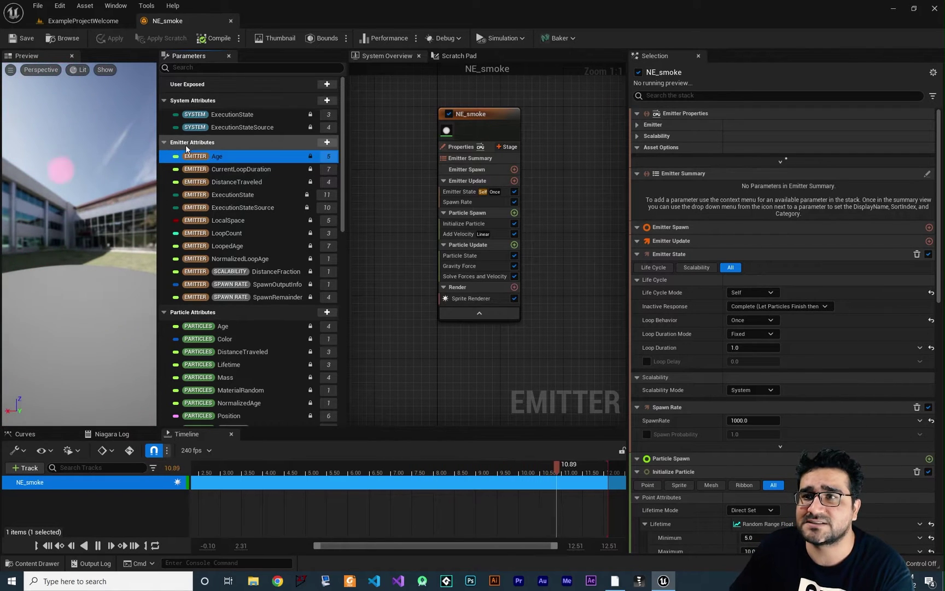
pyautogui.click(102, 545)
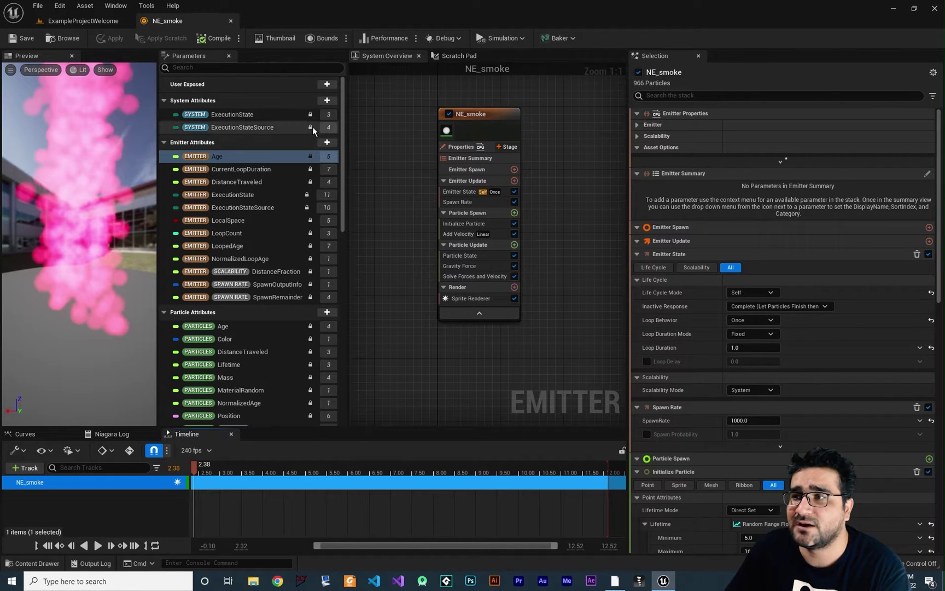
pyautogui.scroll(-3, 239, 222)
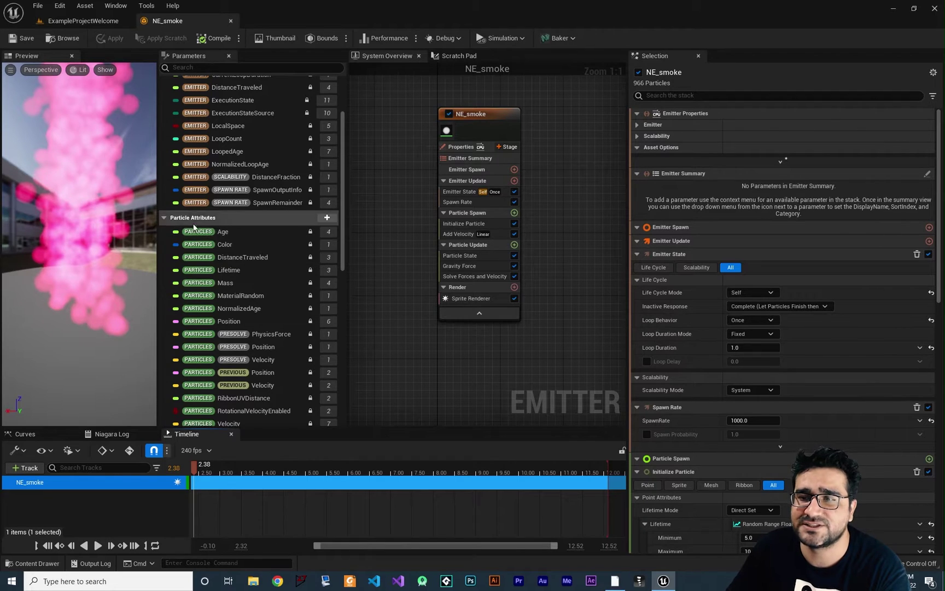
pyautogui.scroll(-2, 232, 266)
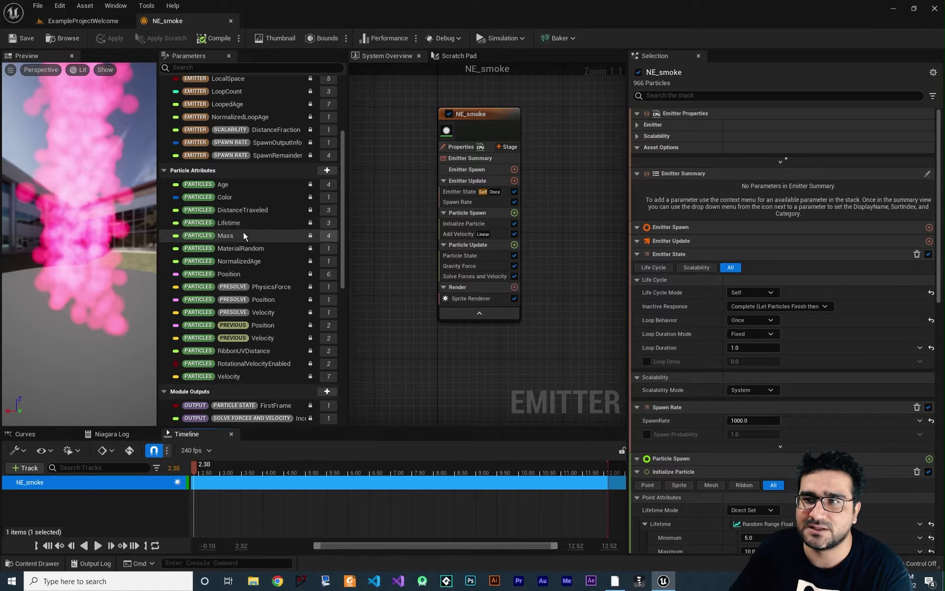
pyautogui.scroll(-10, 246, 263)
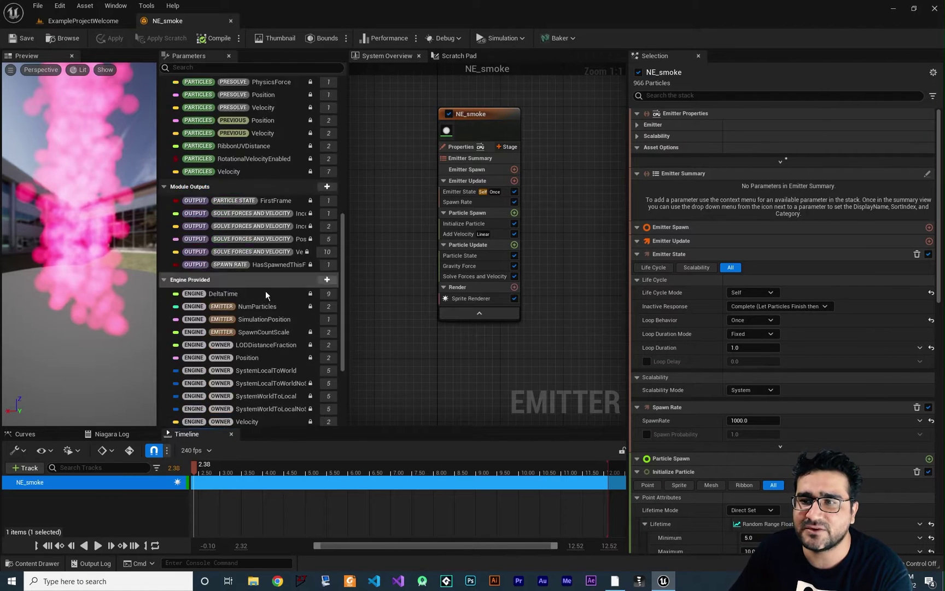
pyautogui.scroll(10, 253, 282)
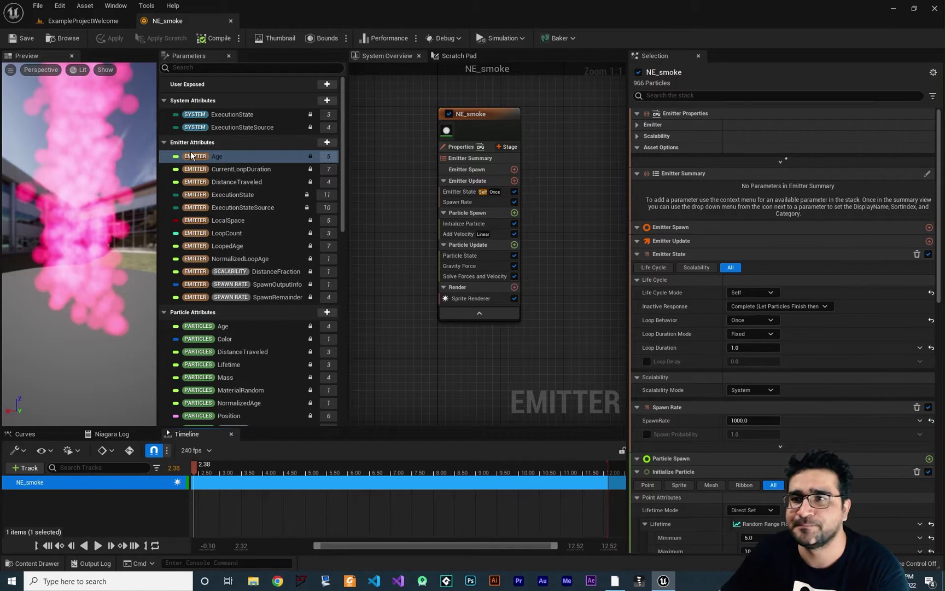
# Resume the simulation and reset the Add Velocity module's Velocity to its default vector, removing the Random Range Vector
pyautogui.moveTo(412, 267); pyautogui.dragTo(392, 289, button='right')
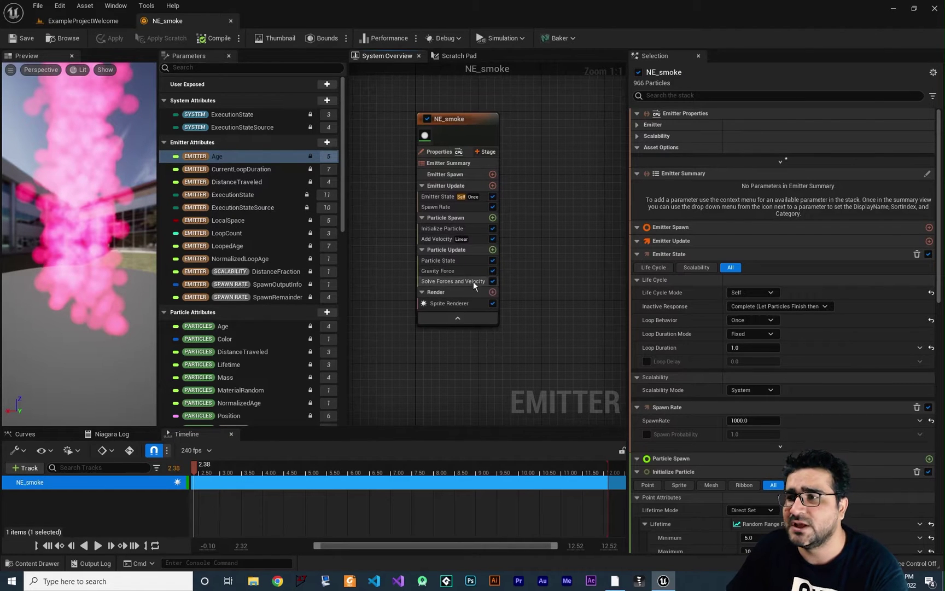
pyautogui.click(444, 238)
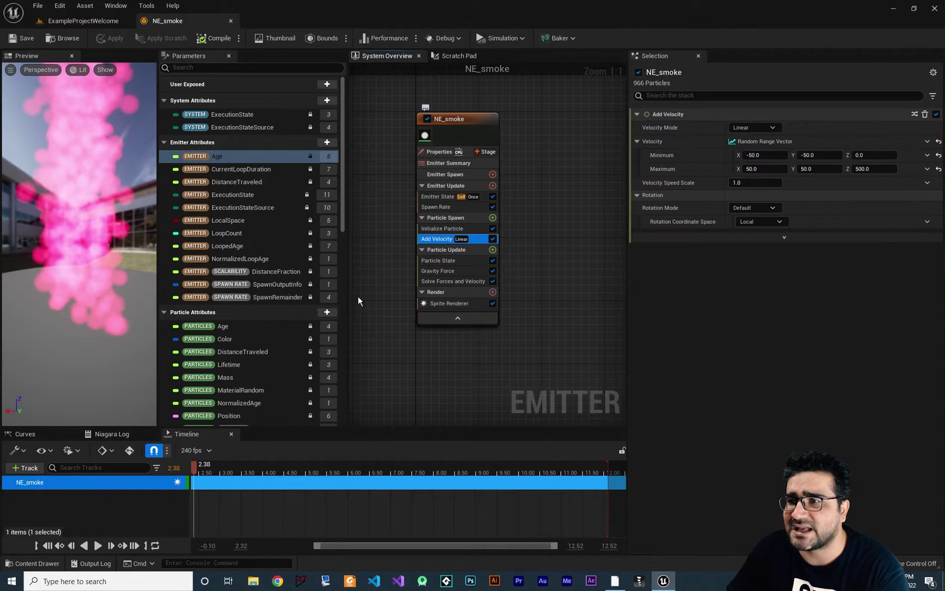
pyautogui.click(97, 546)
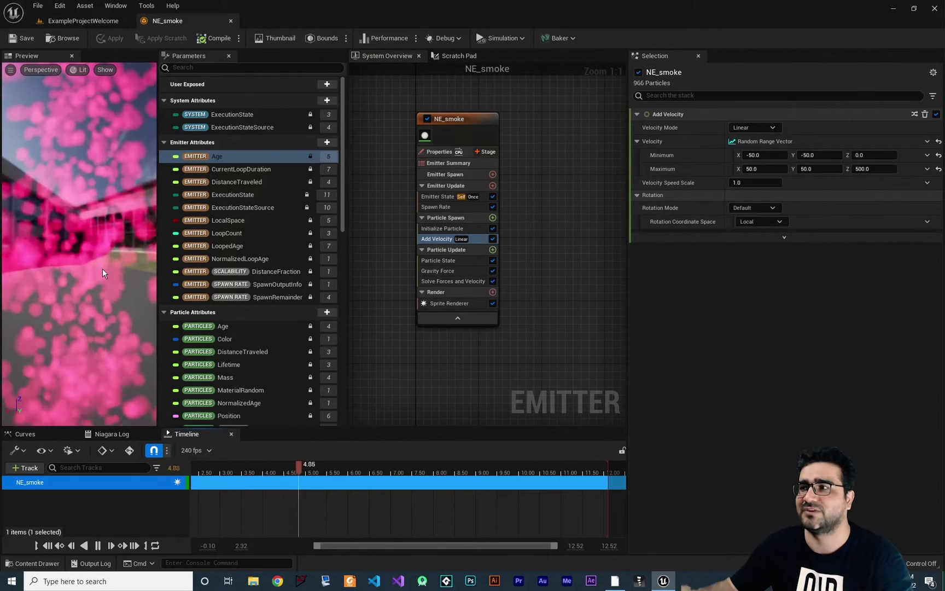
pyautogui.click(939, 142)
pyautogui.click(866, 142)
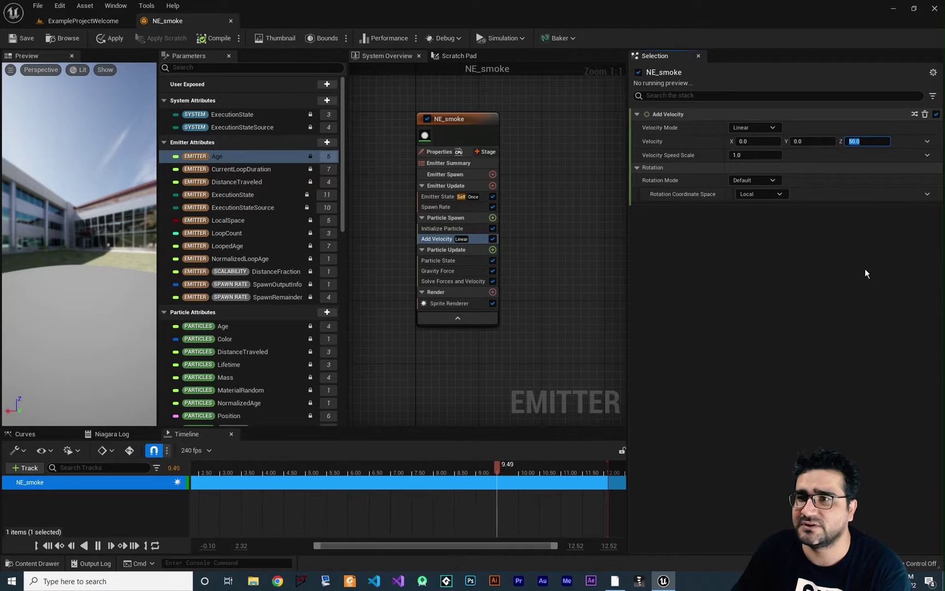
# Delete the Gravity Force module from Particle Update and set the Add Velocity module's Z velocity to 100
pyautogui.click(440, 270)
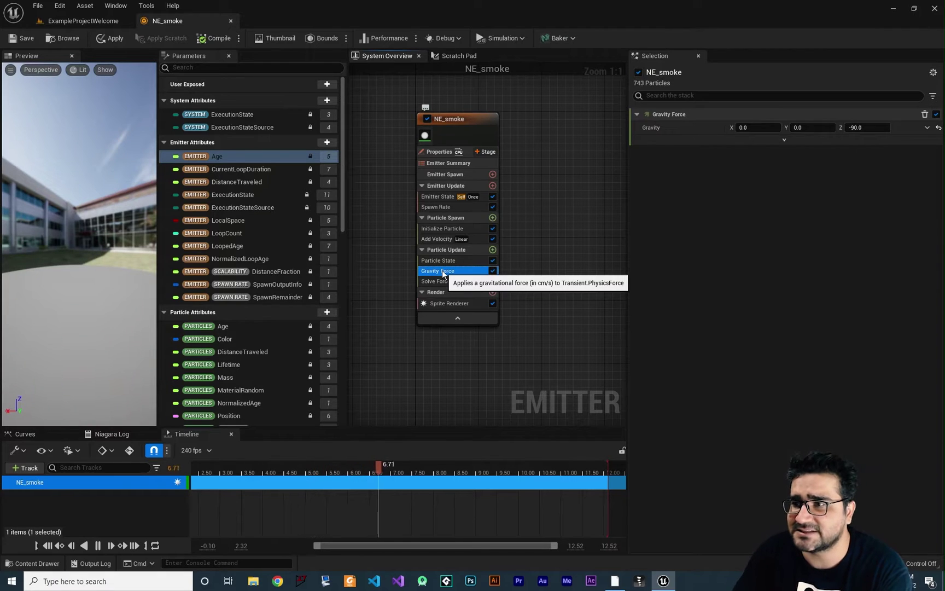
pyautogui.press('Delete')
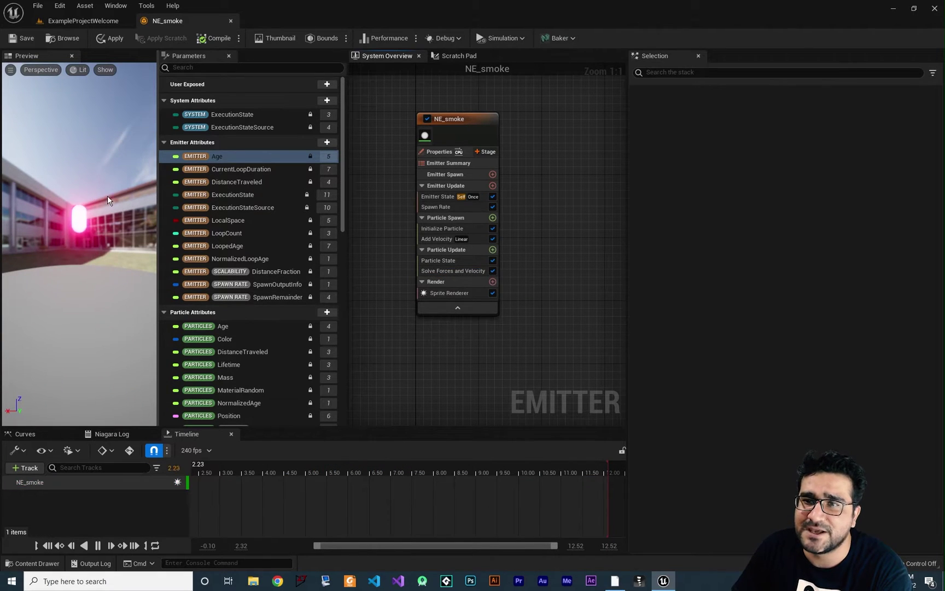
pyautogui.click(446, 239)
pyautogui.click(876, 144)
pyautogui.write('100')
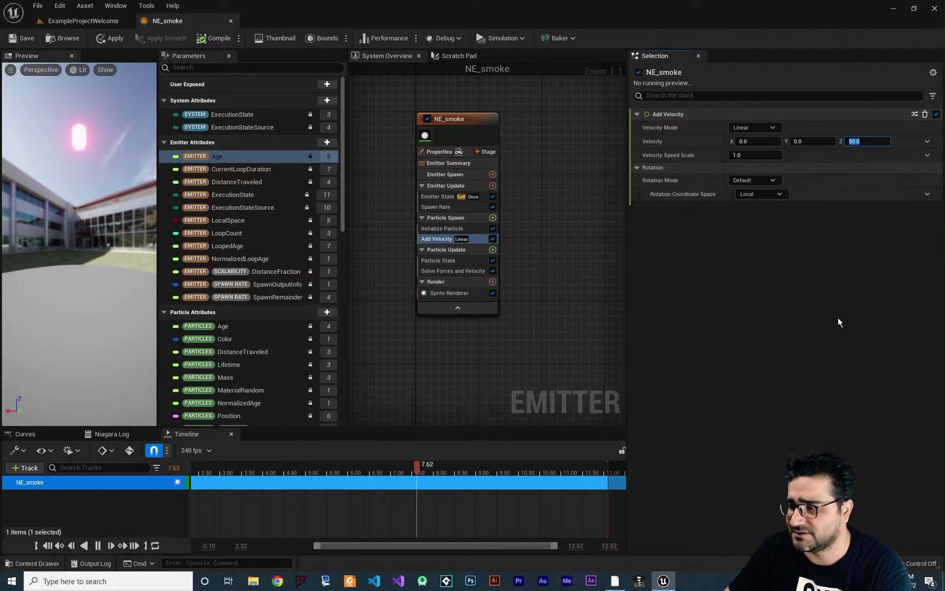
pyautogui.press('Return')
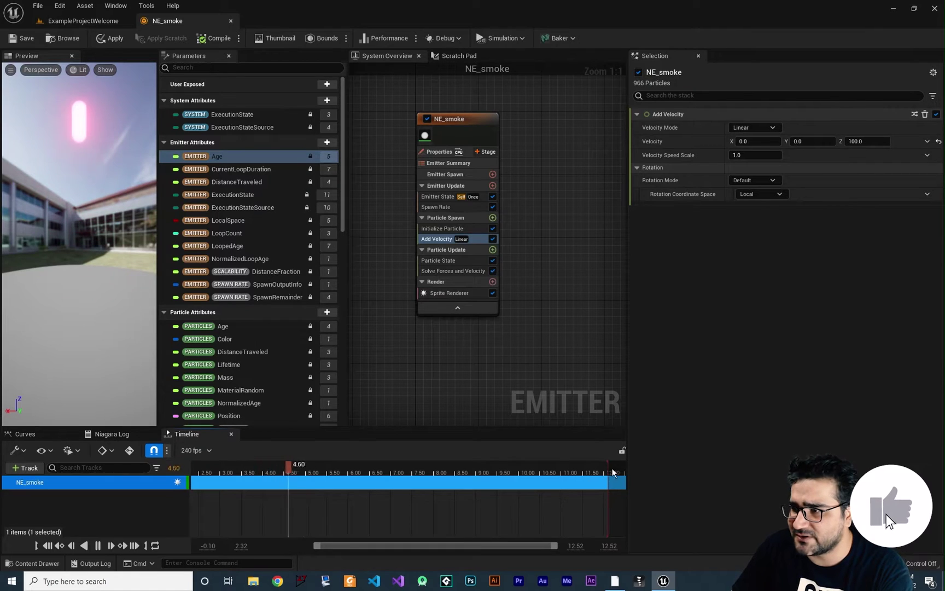
# Shorten the timeline's playback range to end at about 5 seconds and select the NE_smoke section
pyautogui.moveTo(609, 471)
pyautogui.mouseDown()
pyautogui.moveTo(322, 472)
pyautogui.moveTo(410, 489)
pyautogui.mouseUp()
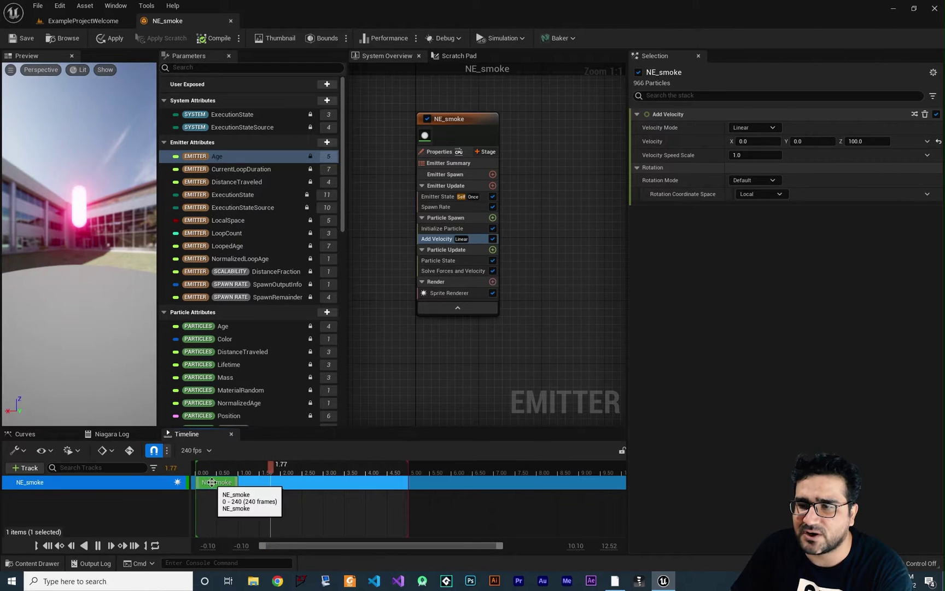
pyautogui.click(228, 489)
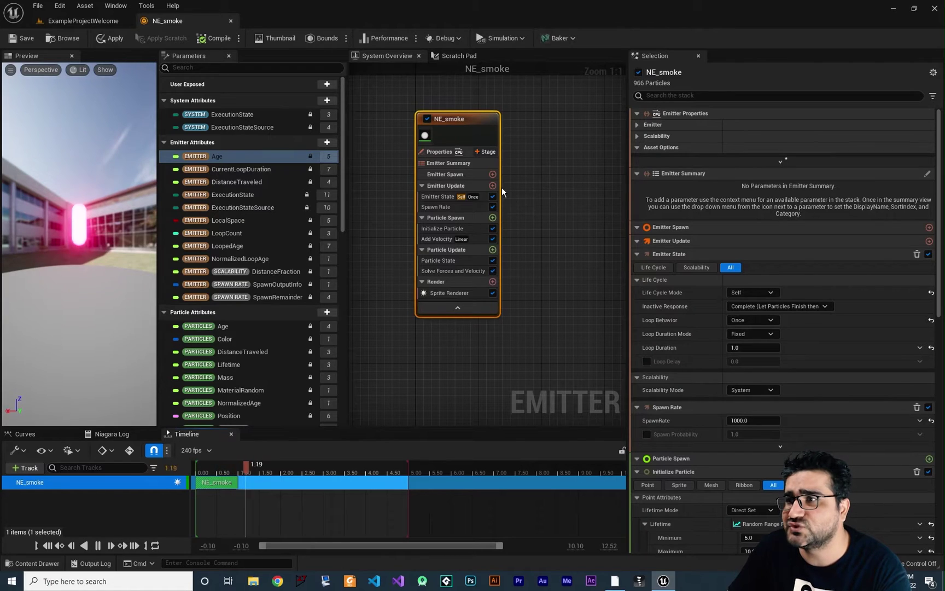
# Examine the Emitter State module's life cycle and loop duration settings, along with the Spawn Rate module
pyautogui.click(443, 197)
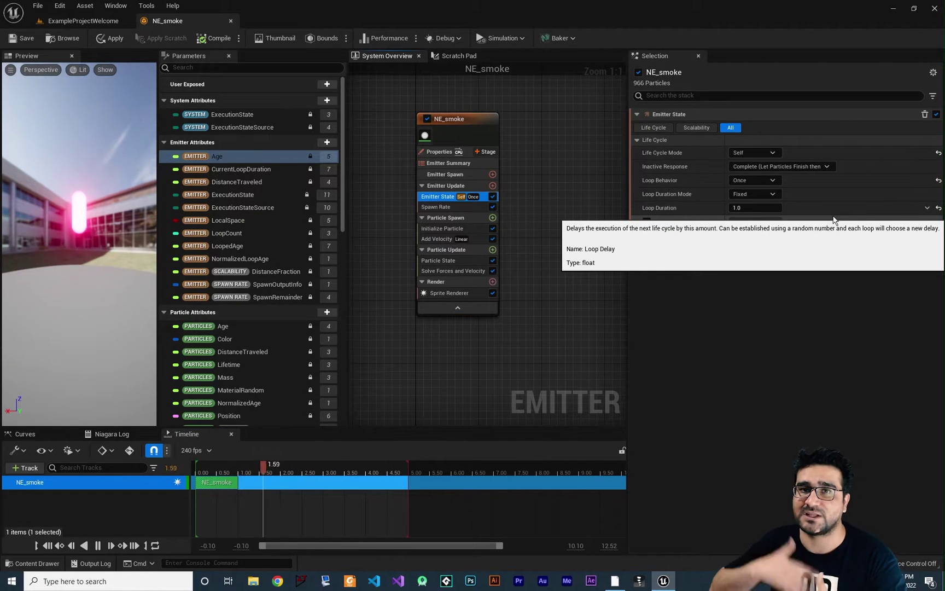
pyautogui.moveTo(670, 190)
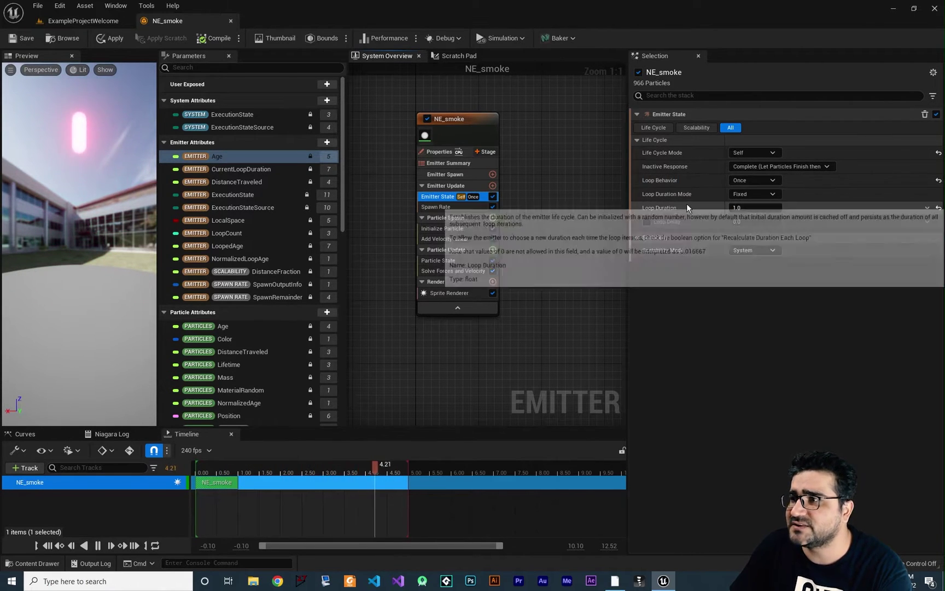
pyautogui.click(755, 193)
pyautogui.click(745, 208)
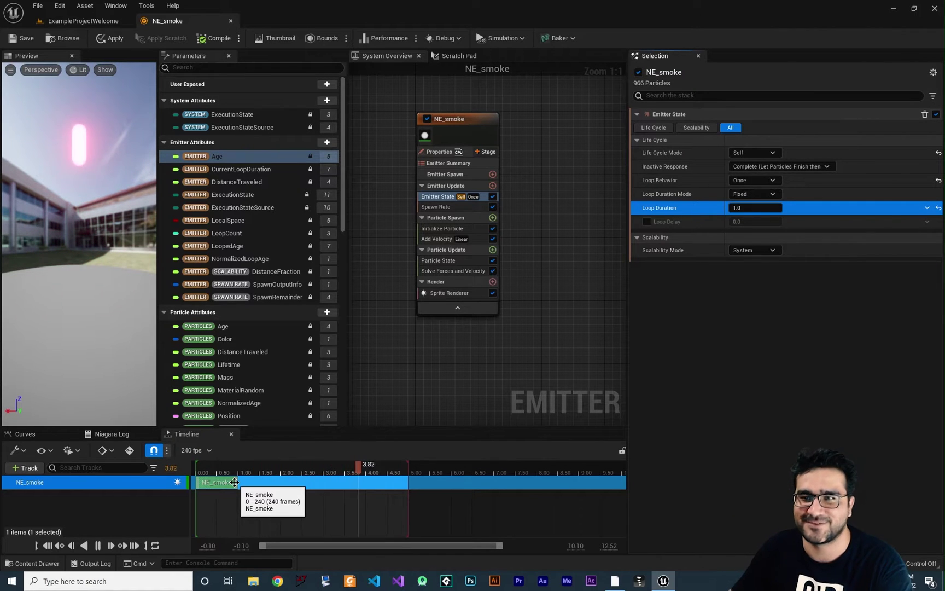
pyautogui.click(461, 247)
pyautogui.click(437, 207)
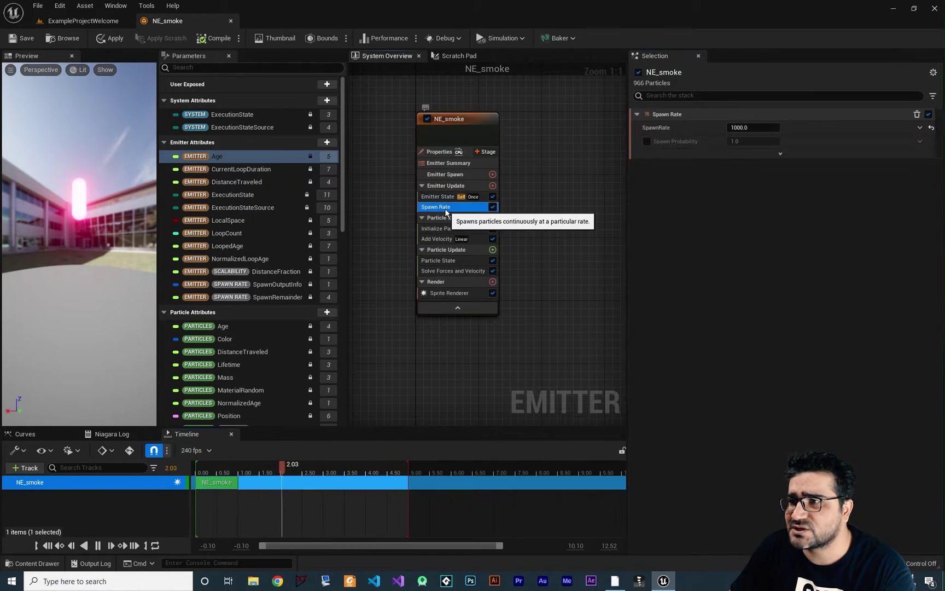
# Set the Emitter State's Loop Duration to 10 and extend the timeline's playback range to end at 10 seconds
pyautogui.click(438, 196)
pyautogui.click(755, 207)
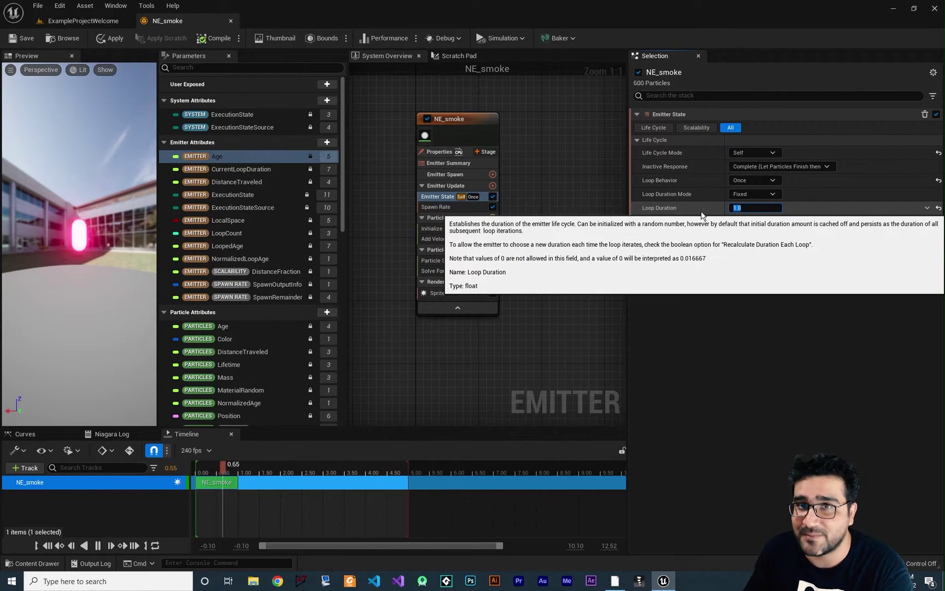
pyautogui.write('10')
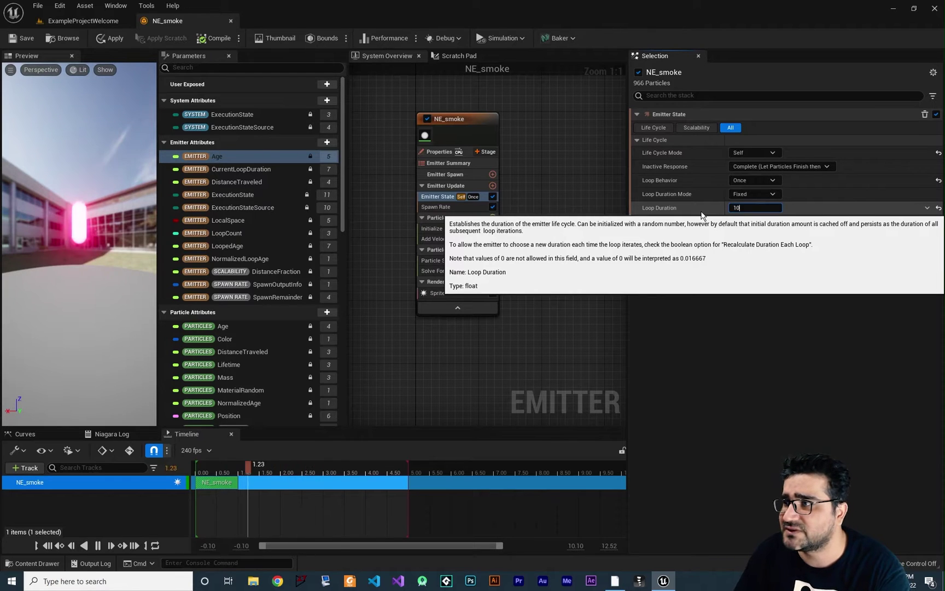
pyautogui.press('Return')
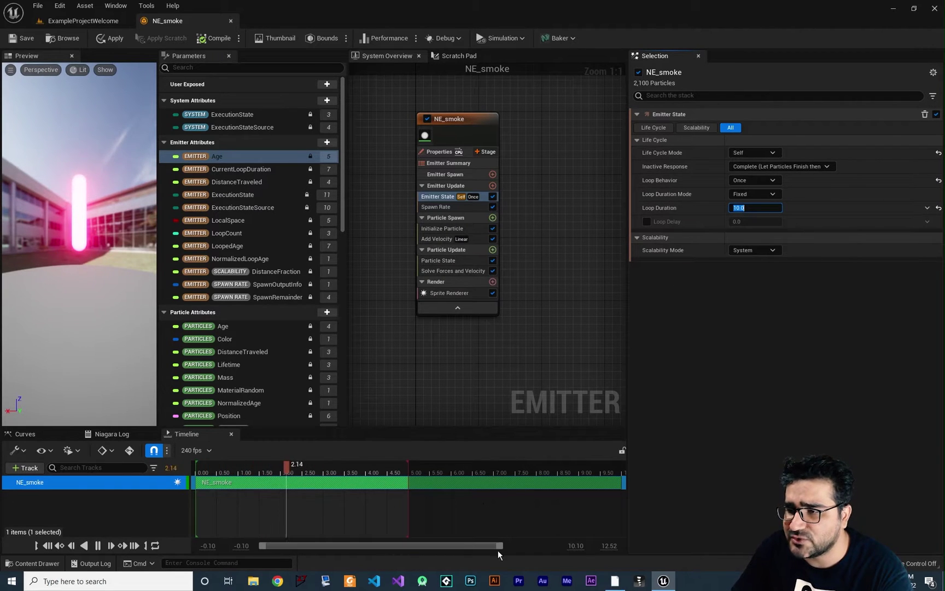
pyautogui.moveTo(500, 546); pyautogui.dragTo(557, 546)
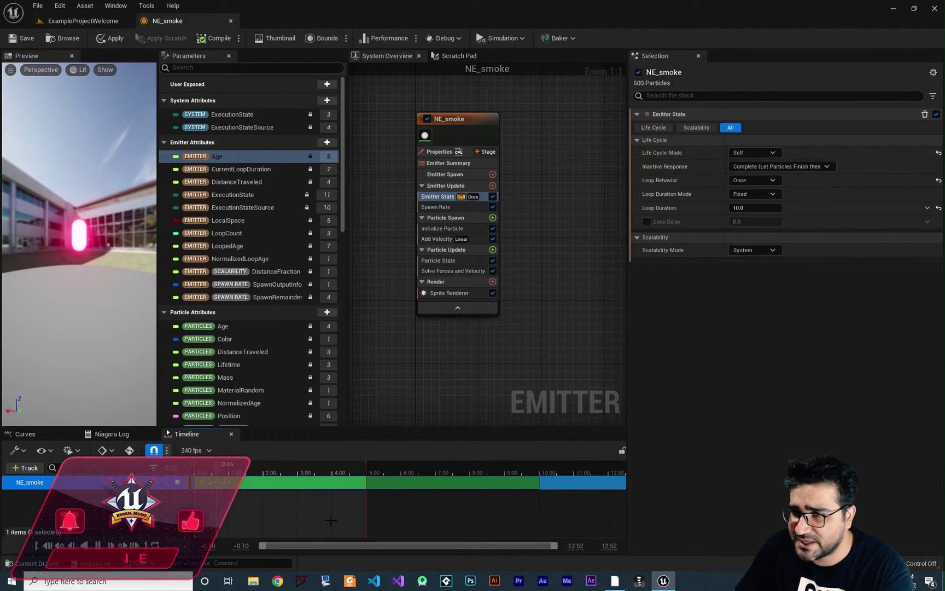
pyautogui.moveTo(367, 489)
pyautogui.mouseDown()
pyautogui.moveTo(549, 490)
pyautogui.moveTo(540, 494)
pyautogui.mouseUp()
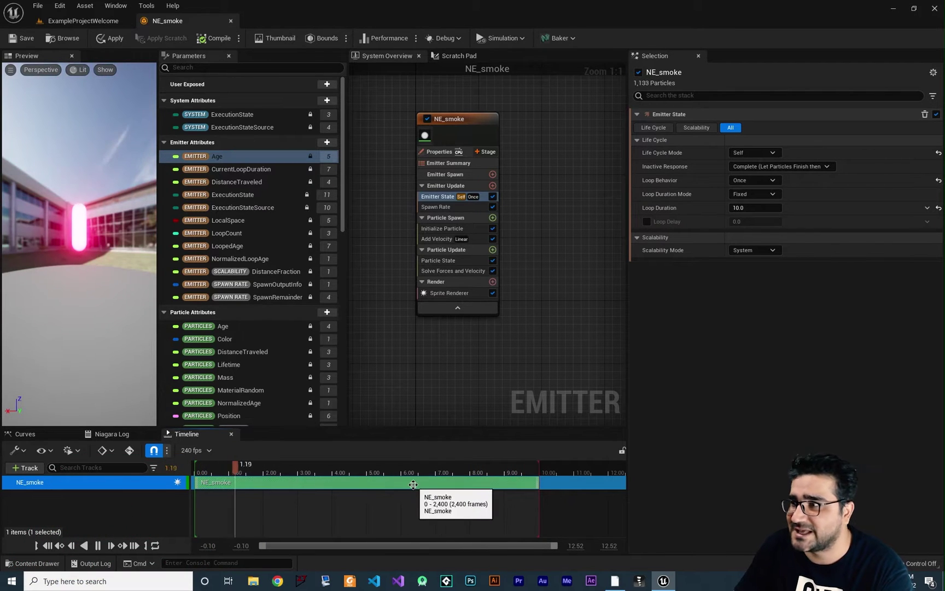
# Set the Spawn Rate module's SpawnRate to 10 and check the particle emission over the first few seconds of the timeline
pyautogui.click(436, 208)
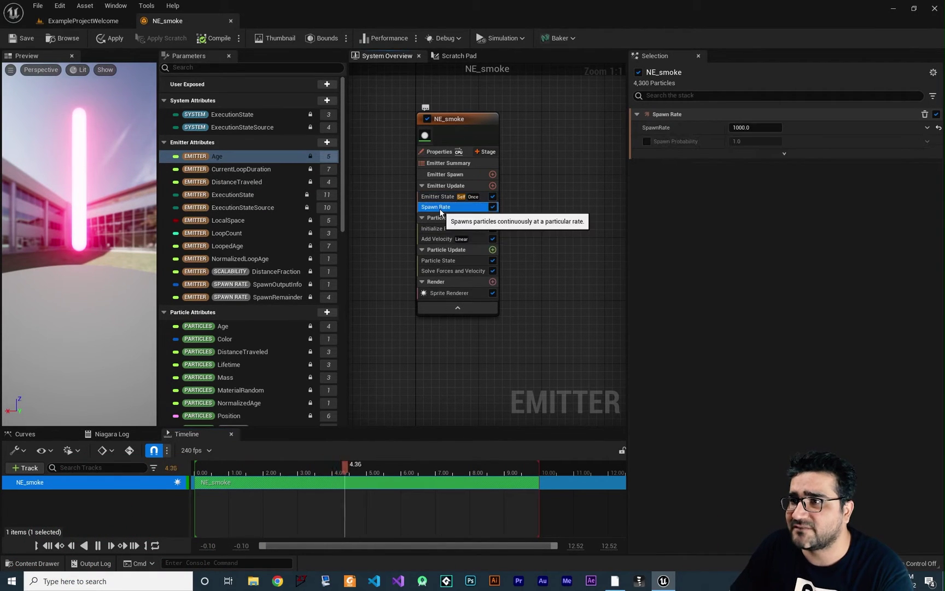
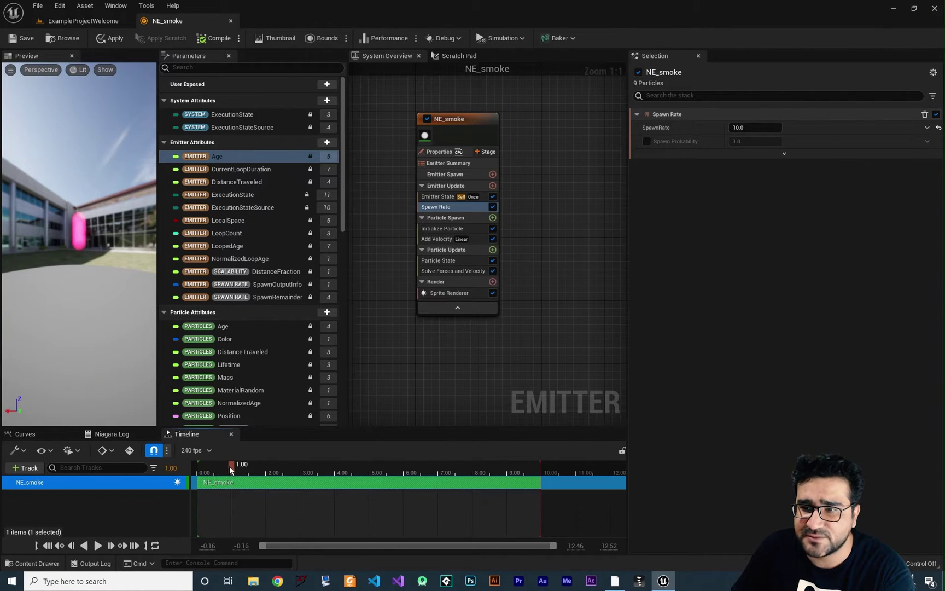
pyautogui.moveTo(229, 469)
pyautogui.mouseDown()
pyautogui.moveTo(199, 476)
pyautogui.moveTo(218, 483)
pyautogui.mouseUp()
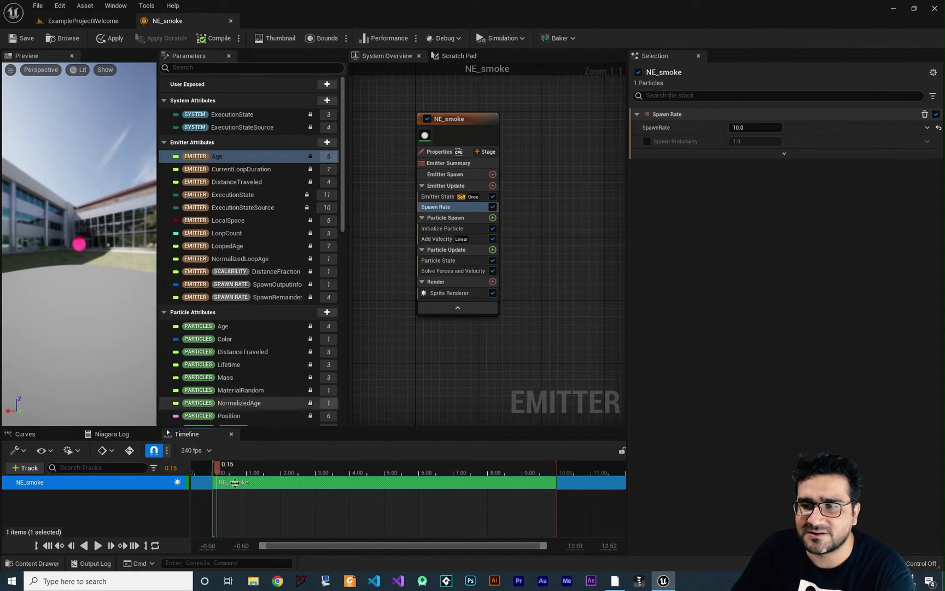
pyautogui.moveTo(219, 474); pyautogui.dragTo(251, 464)
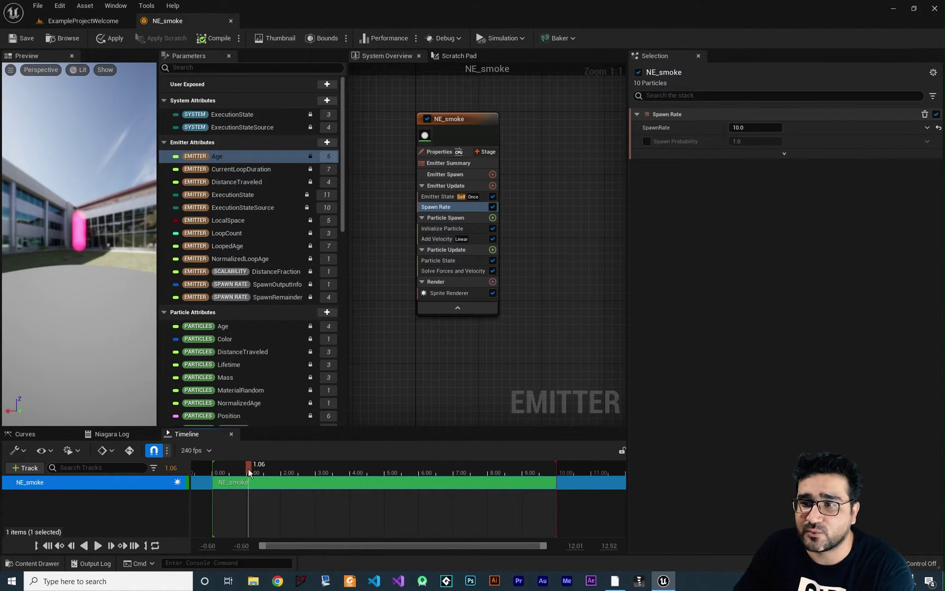
pyautogui.press('space')
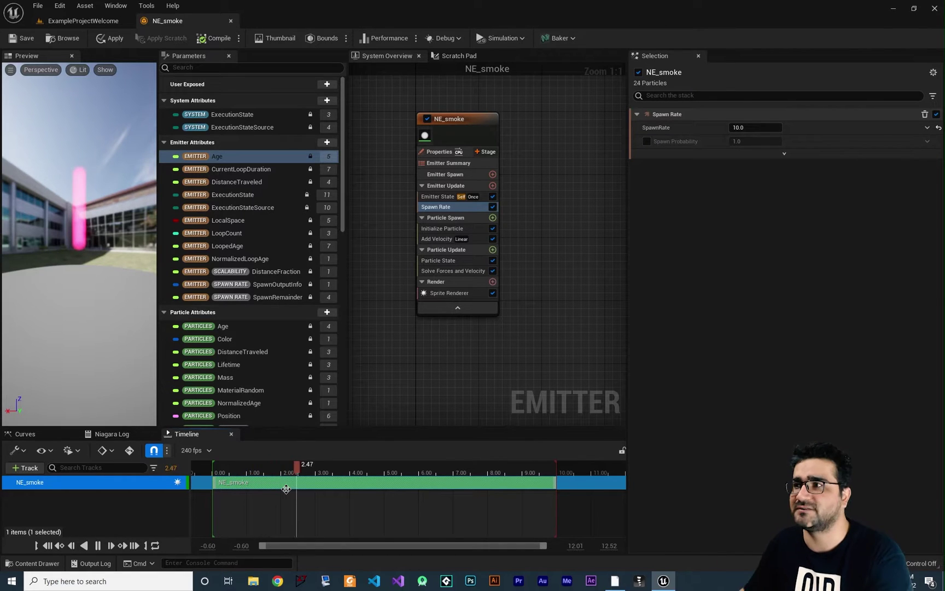
pyautogui.press('space')
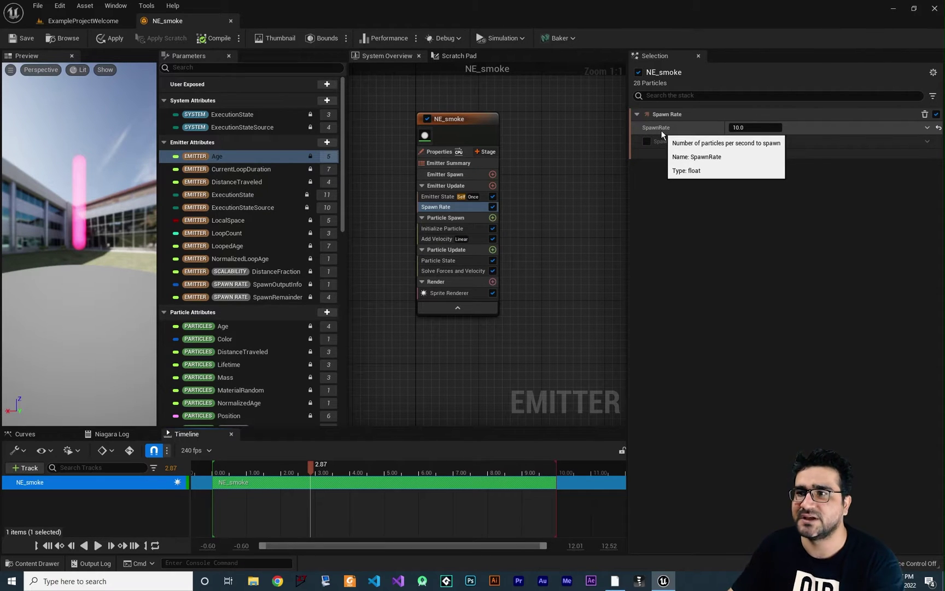
pyautogui.click(448, 186)
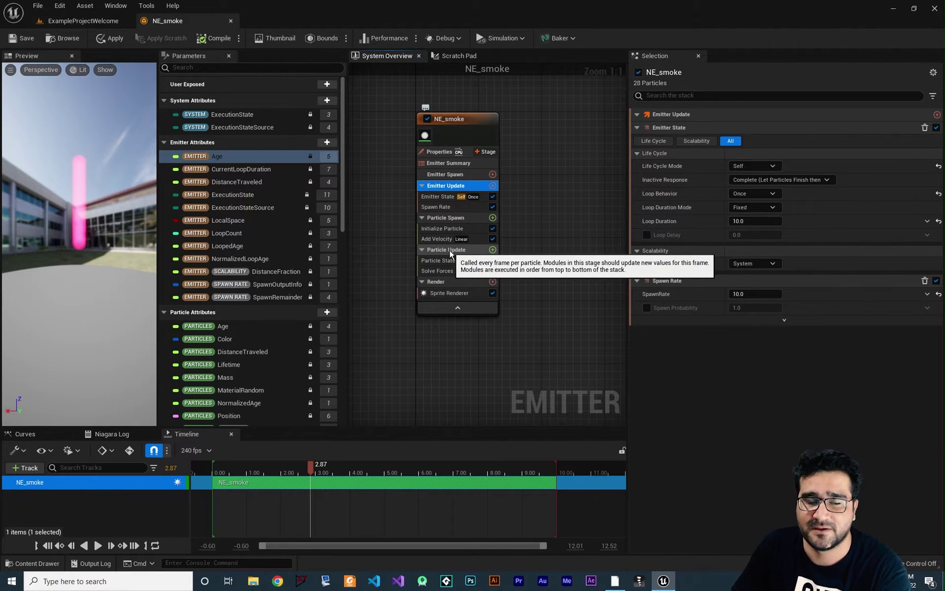
# Drive the Spawn Rate module's SpawnRate with a Float from Curve input and set its CurveIndex to the emitter's Age attribute
pyautogui.click(446, 208)
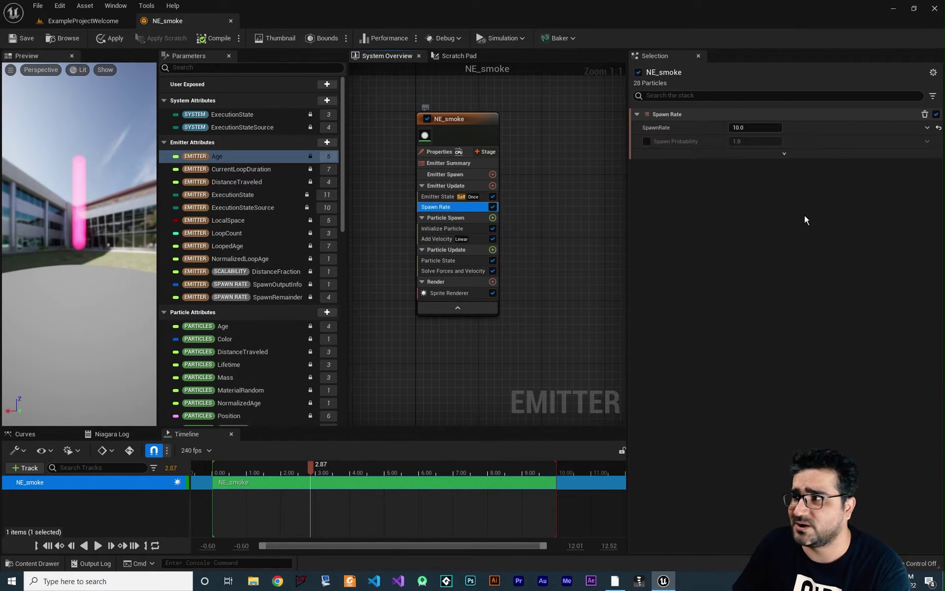
pyautogui.click(927, 127)
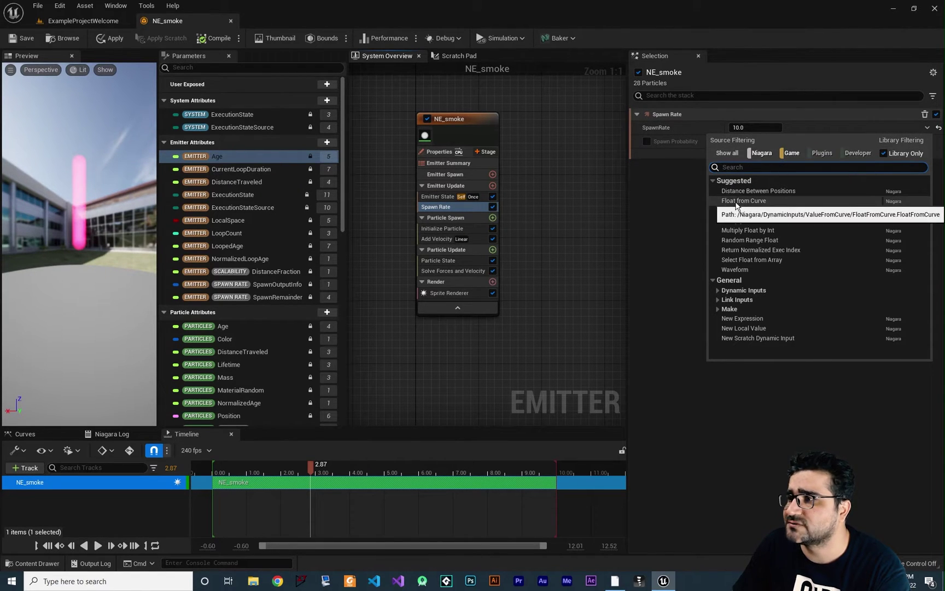
pyautogui.click(756, 202)
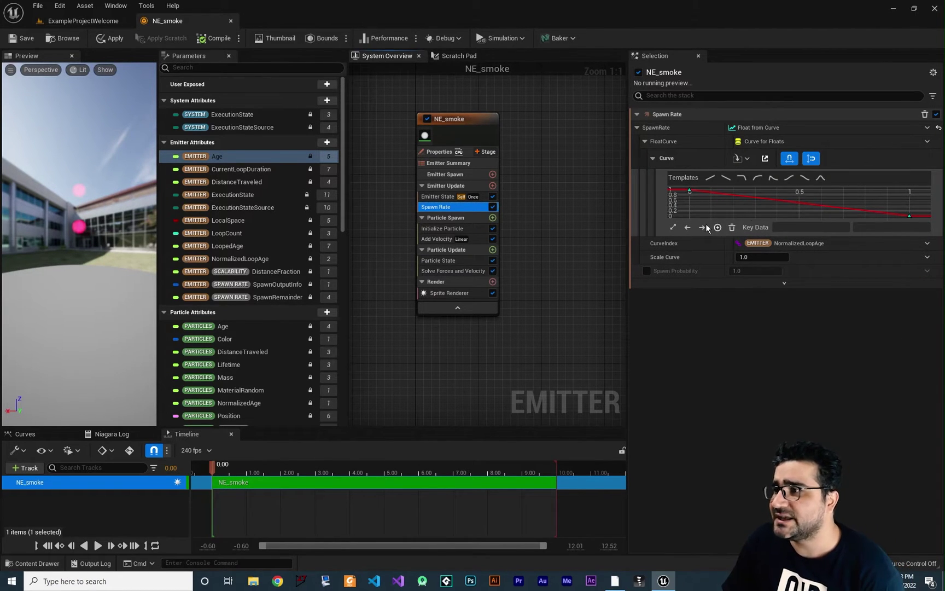
pyautogui.click(690, 190)
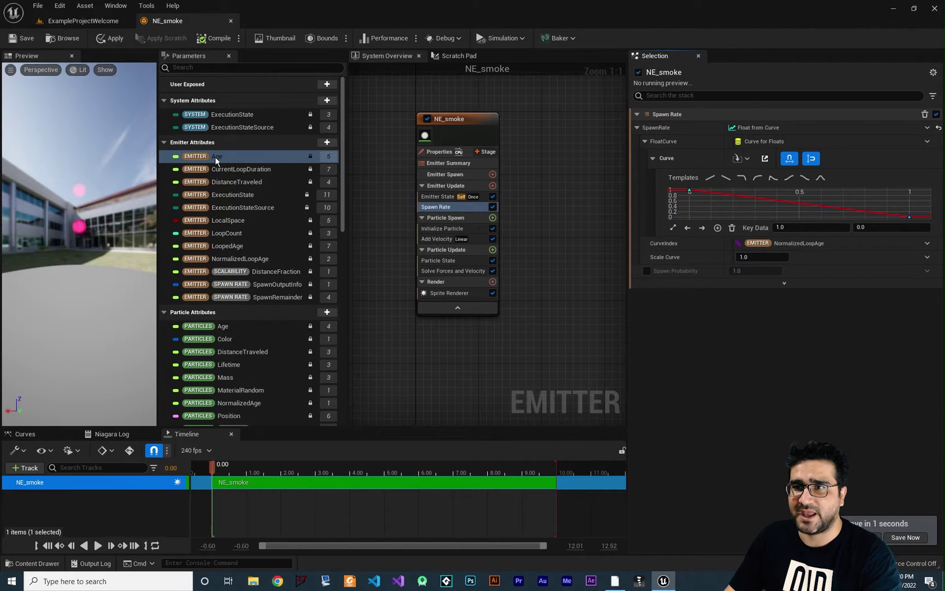
pyautogui.moveTo(212, 156); pyautogui.dragTo(788, 241)
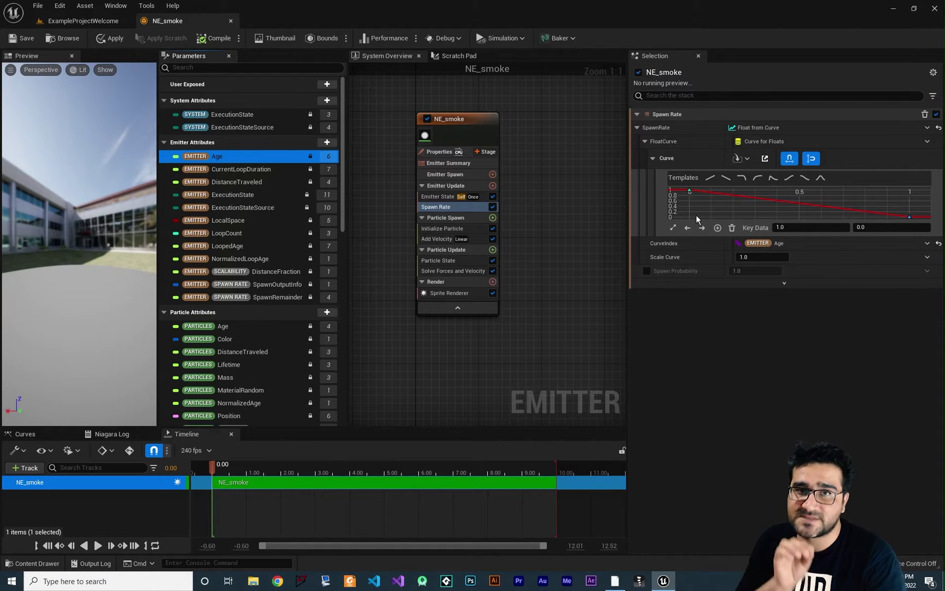
# Set the last key of the SpawnRate curve to time 10 and value 0, and fit the curve in its graph
pyautogui.click(910, 216)
pyautogui.click(814, 227)
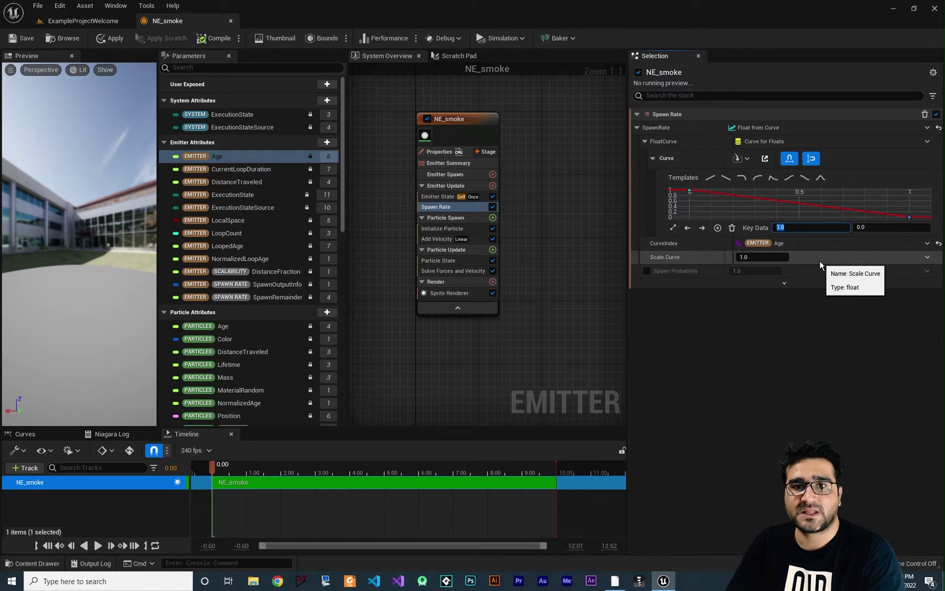
pyautogui.write('10')
pyautogui.press('Return')
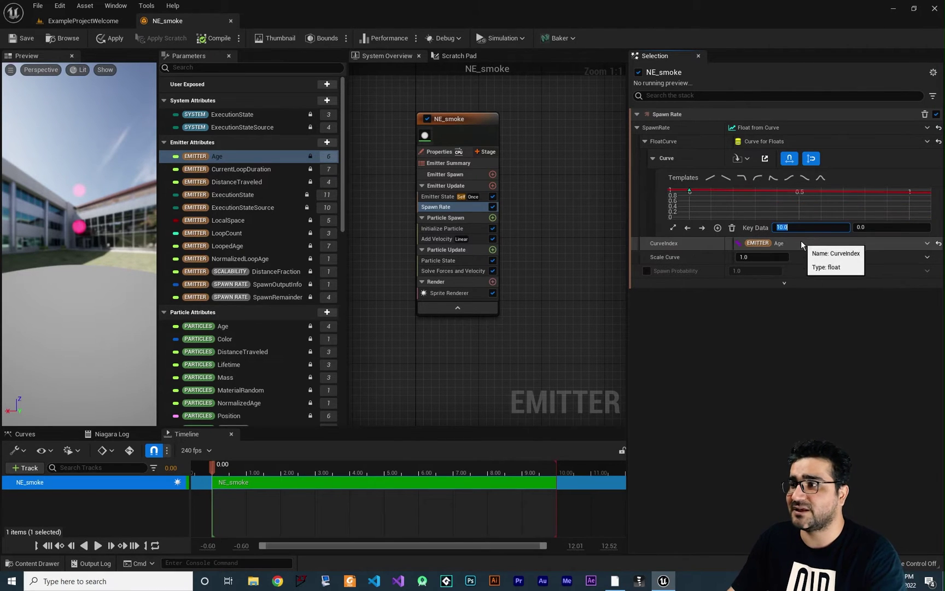
pyautogui.click(874, 229)
pyautogui.write('0')
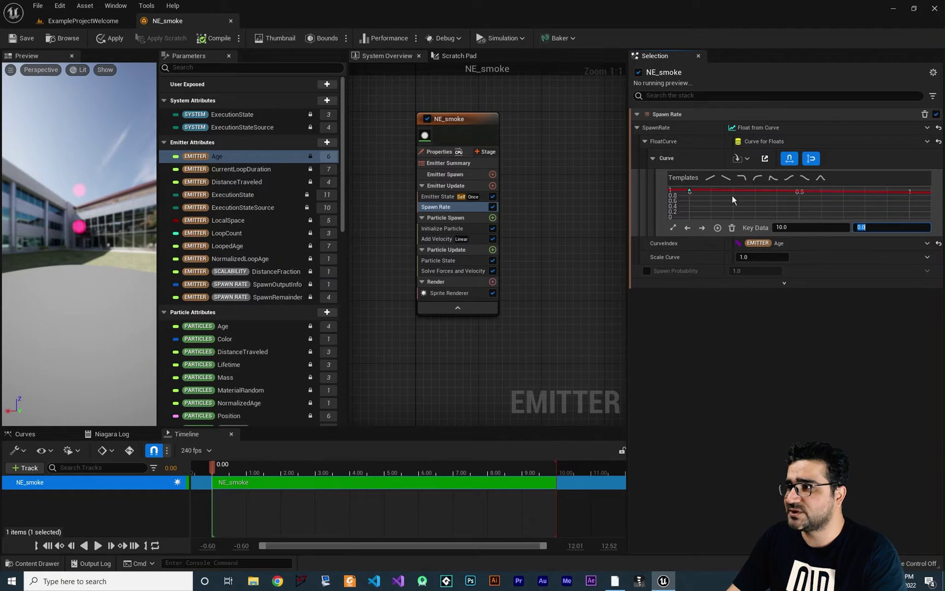
pyautogui.click(810, 208)
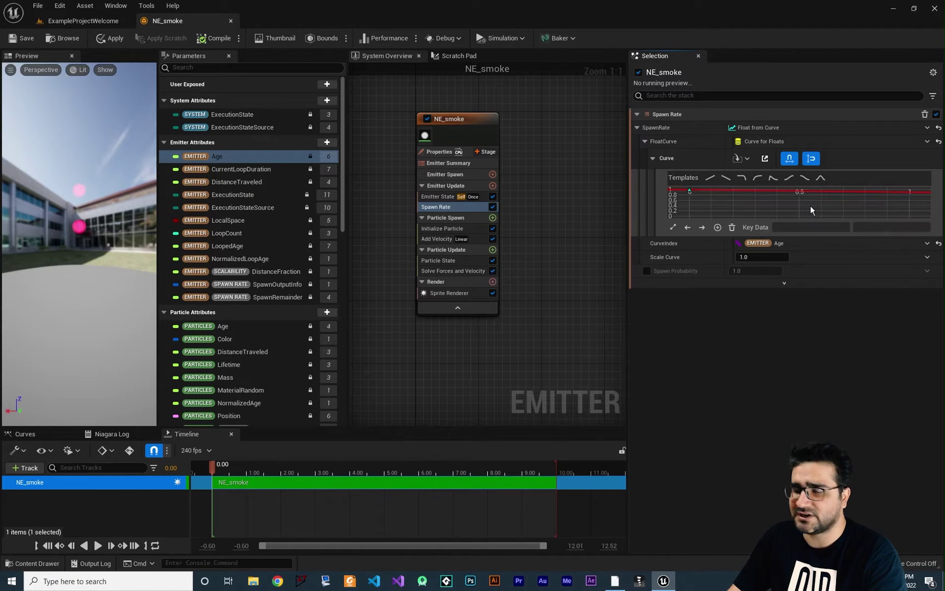
pyautogui.press('f')
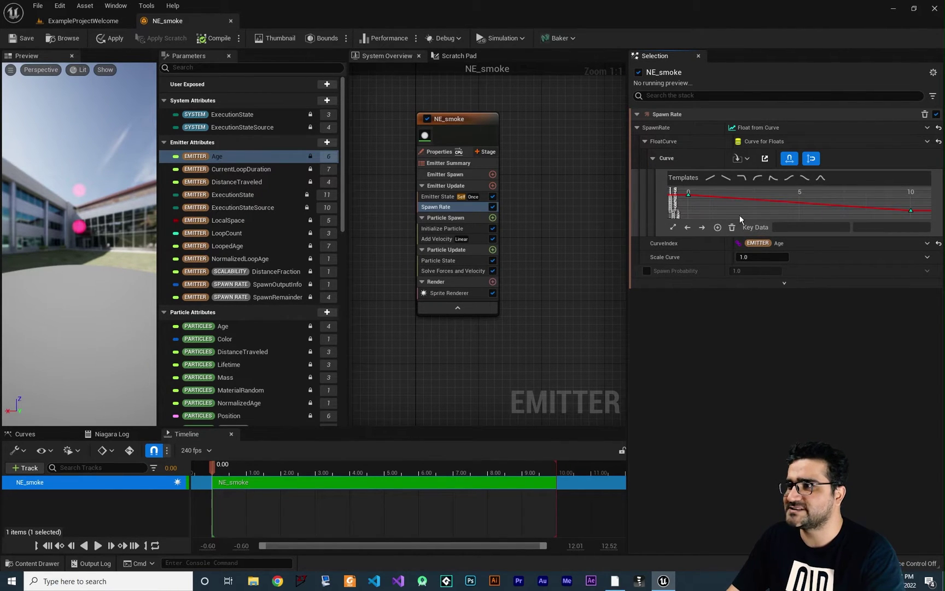
# Compare the SpawnRate curve's two end keys and set the value of the key at time 0 to 10
pyautogui.click(688, 192)
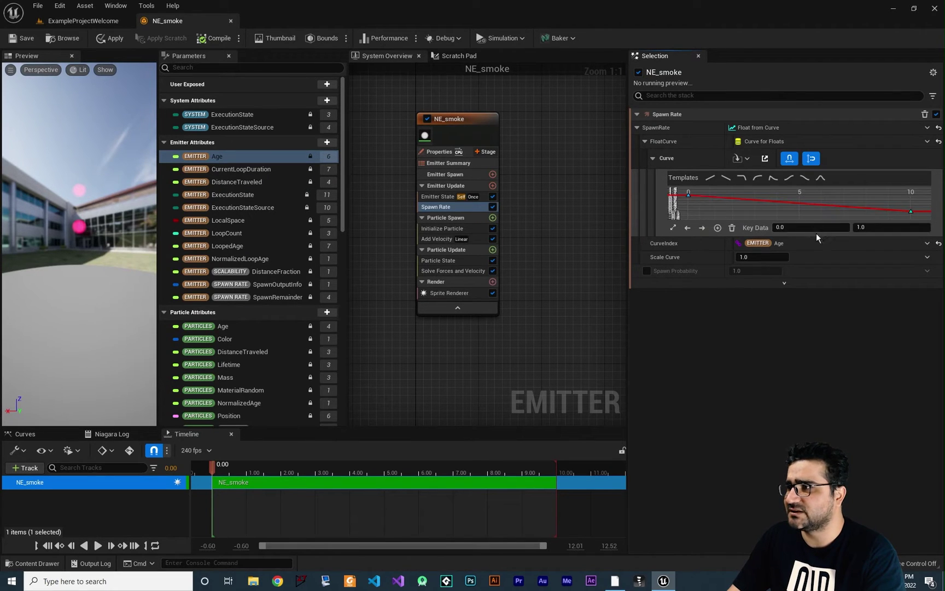
pyautogui.click(911, 212)
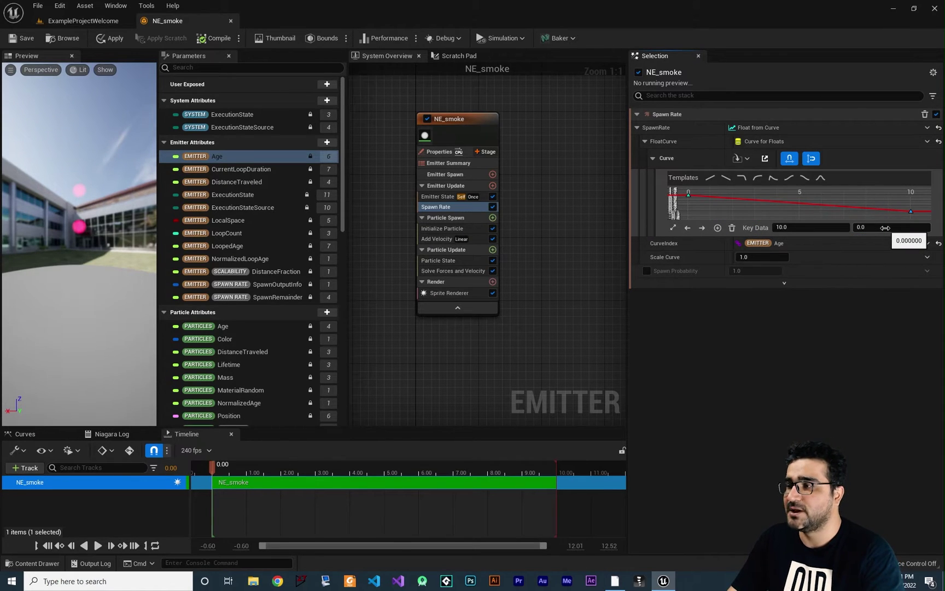
pyautogui.click(689, 195)
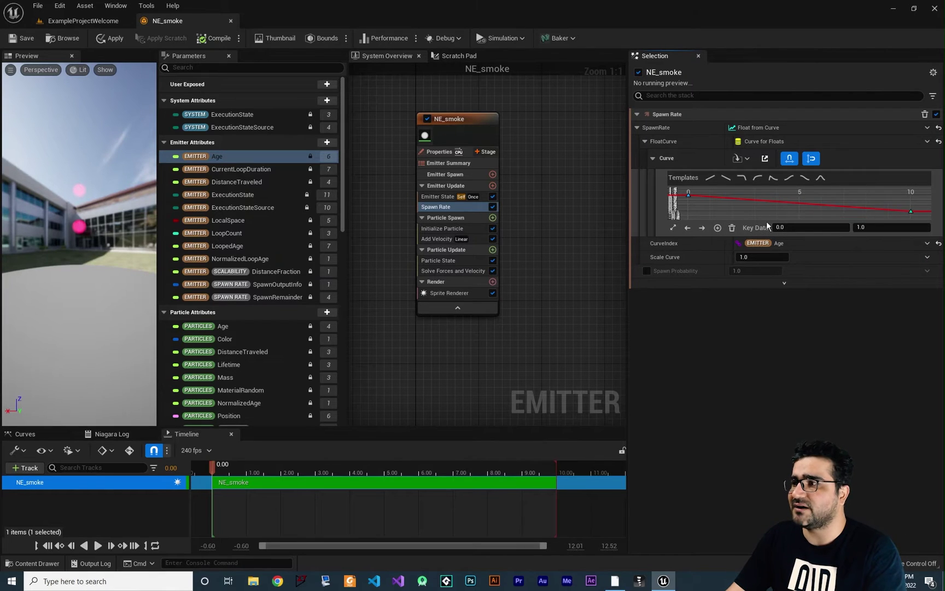
pyautogui.click(874, 227)
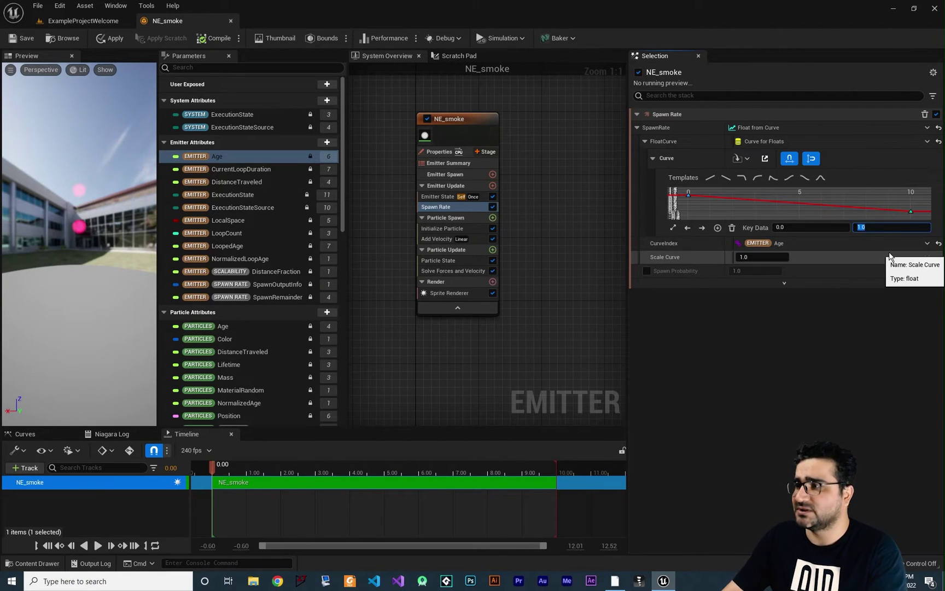
pyautogui.click(828, 207)
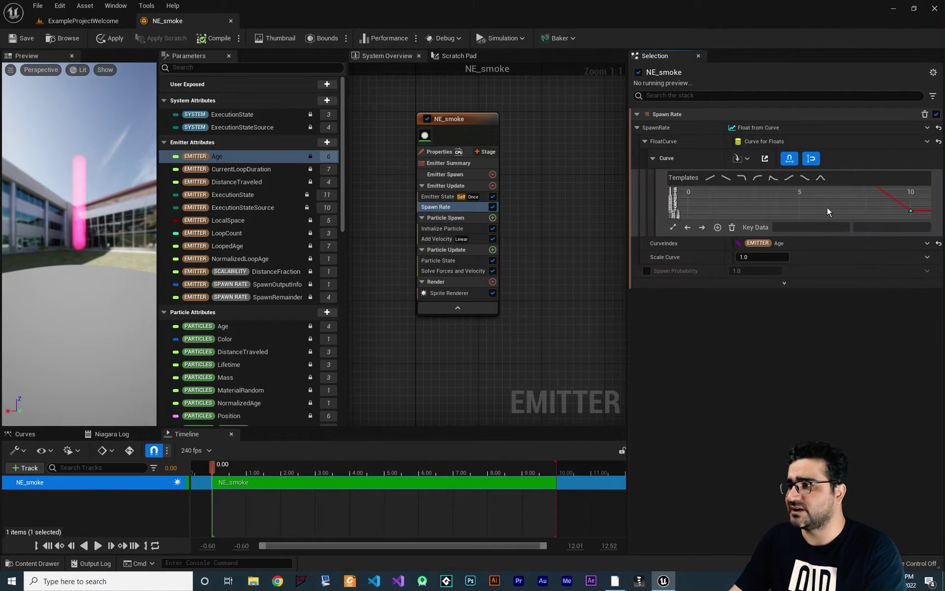
pyautogui.click(690, 195)
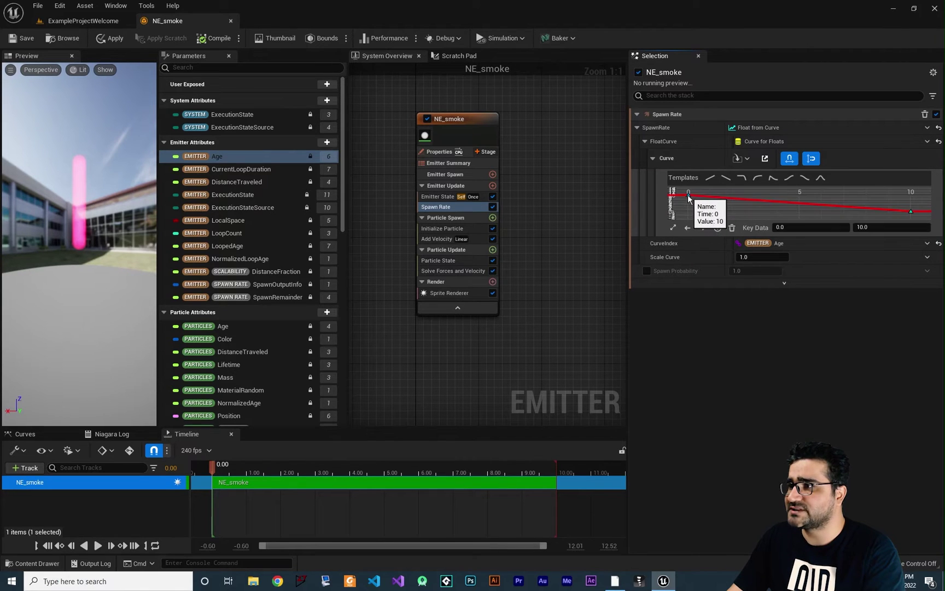
# Restore the value of the SpawnRate curve's first key to 1 and fit the curve in its graph
pyautogui.click(871, 232)
pyautogui.write('1')
pyautogui.press('Return')
pyautogui.click(796, 202)
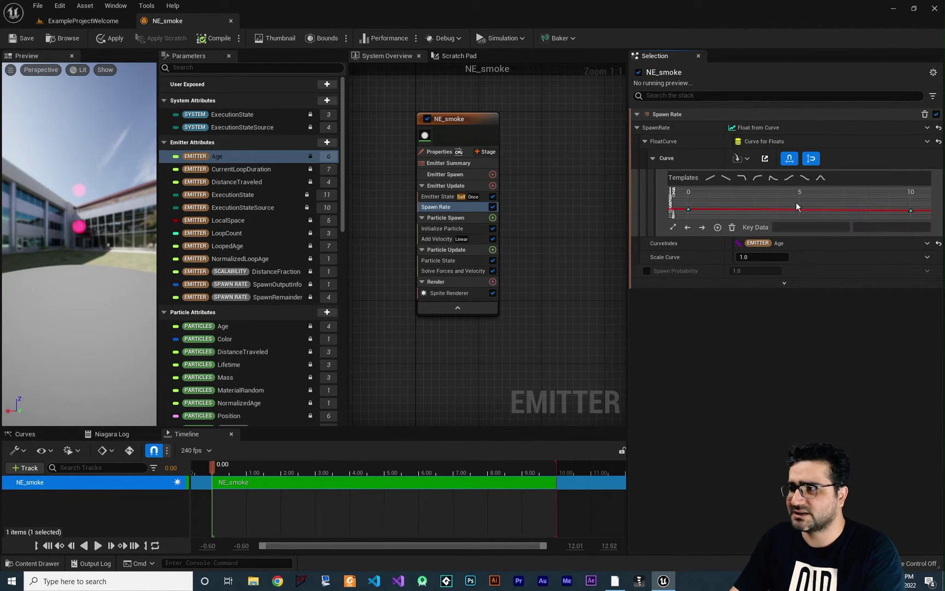
pyautogui.moveTo(689, 208); pyautogui.dragTo(690, 194)
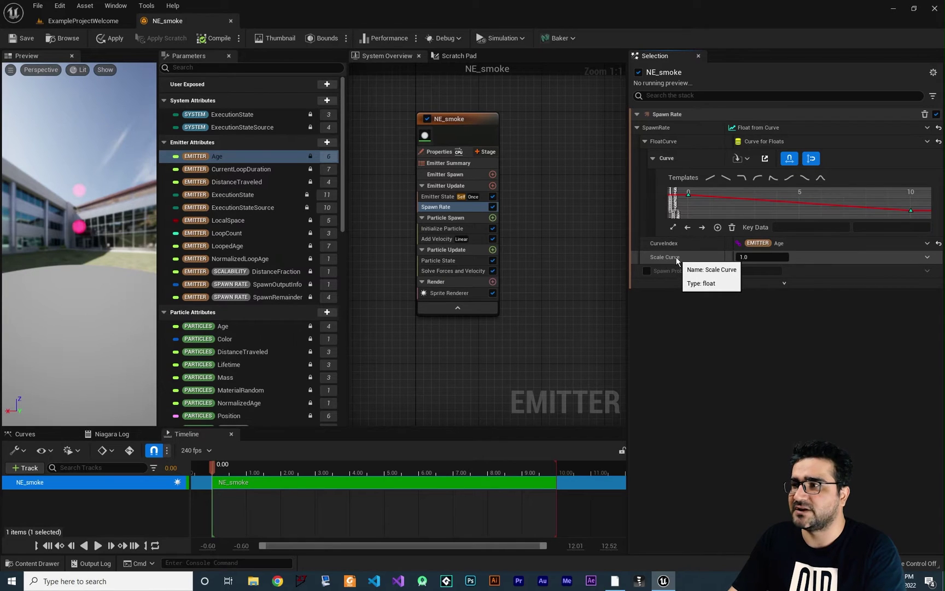
# Set the SpawnRate's Scale Curve to 10 and play the first couple of seconds of the emitter preview
pyautogui.click(689, 195)
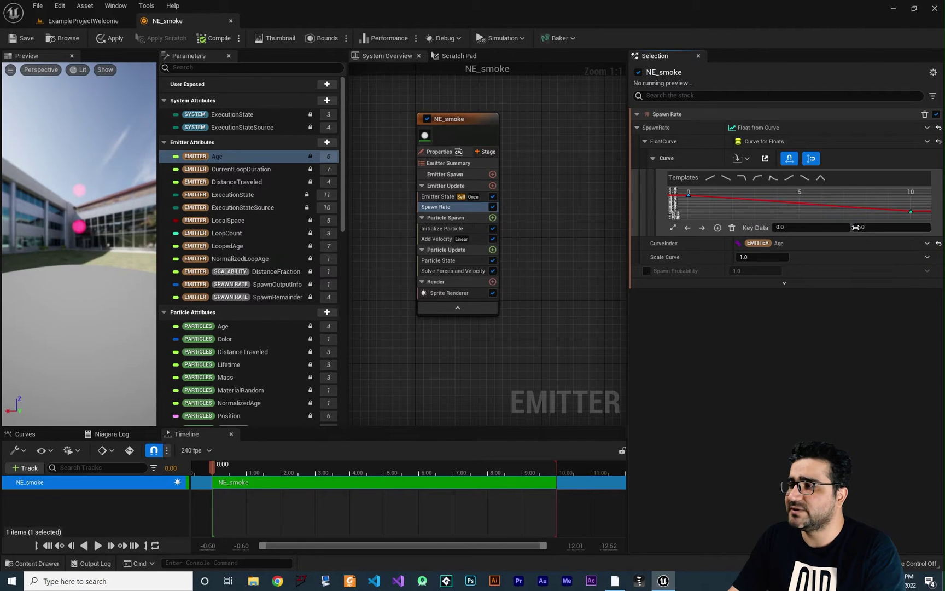
pyautogui.click(761, 257)
pyautogui.write('10')
pyautogui.press('Return')
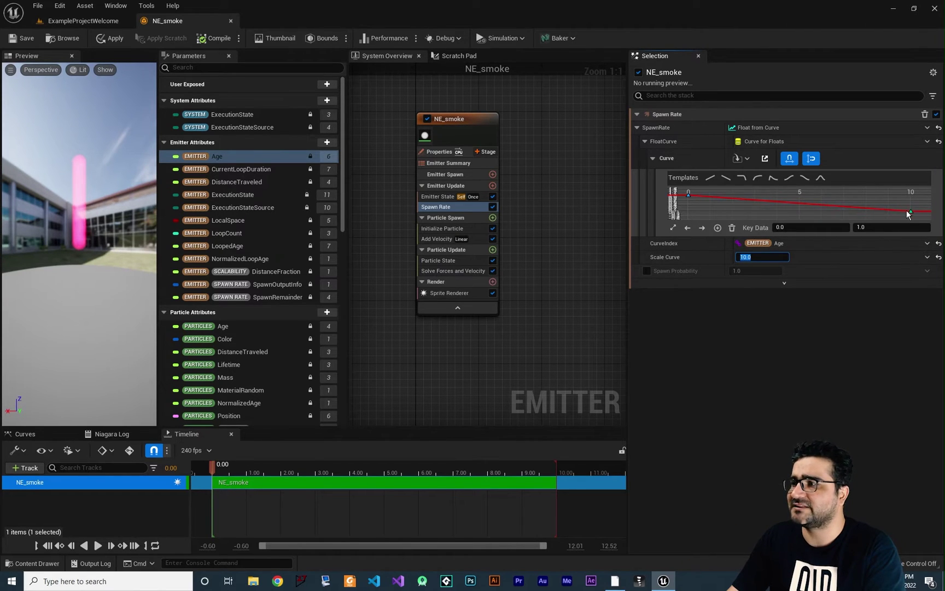
pyautogui.click(252, 507)
pyautogui.press('space')
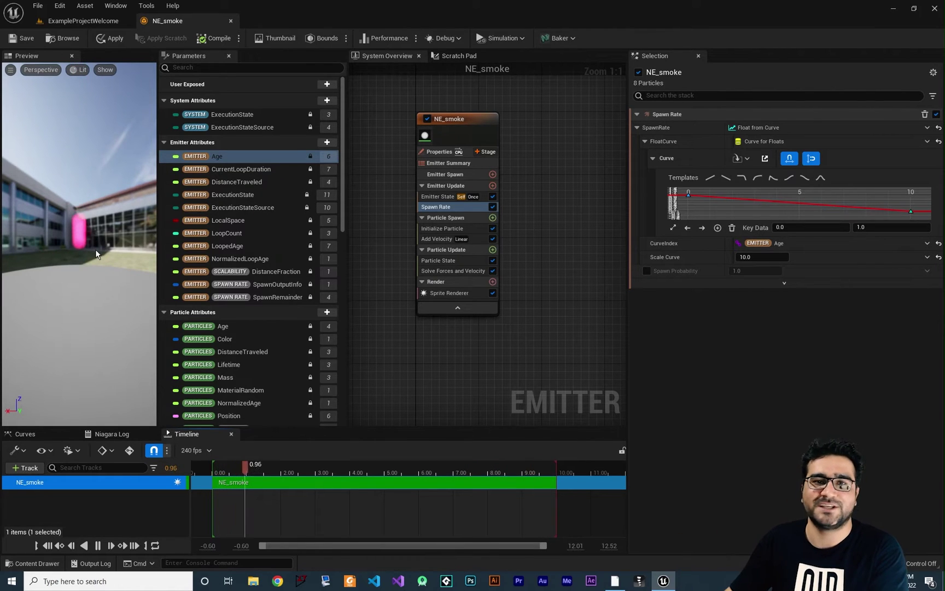
pyautogui.press('space')
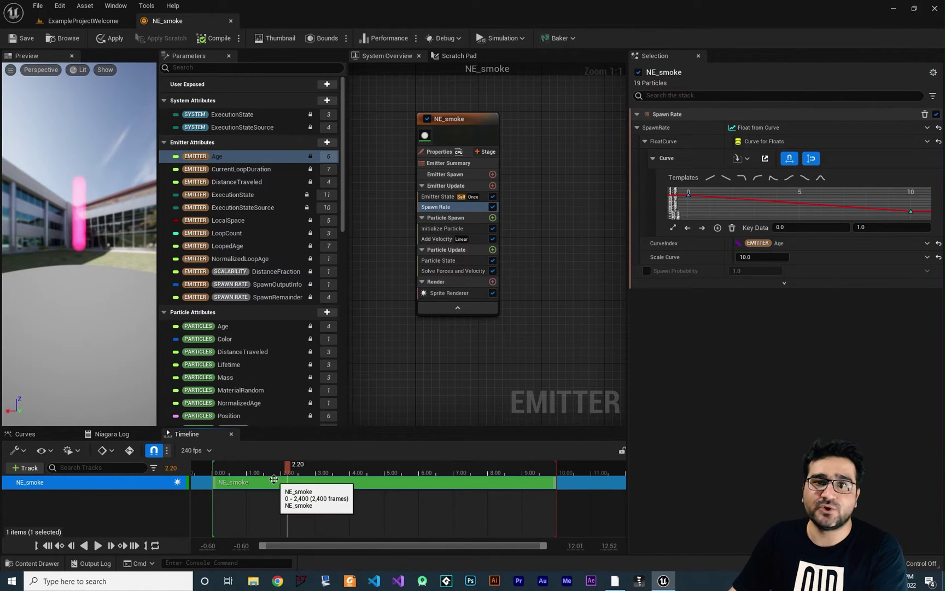
# Add a key near the middle of the SpawnRate curve and set it to time 1 and value 1
pyautogui.middleClick(790, 202)
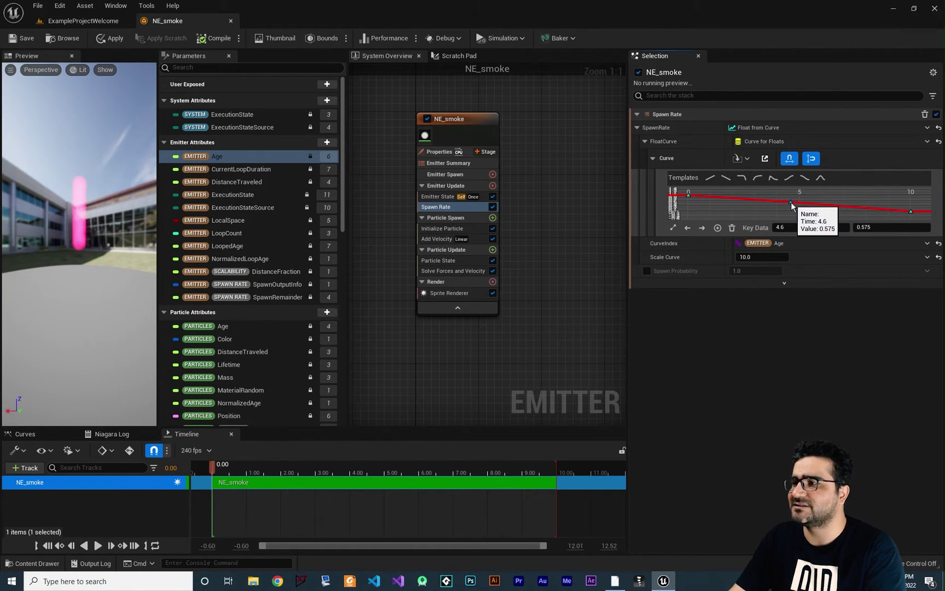
pyautogui.click(804, 227)
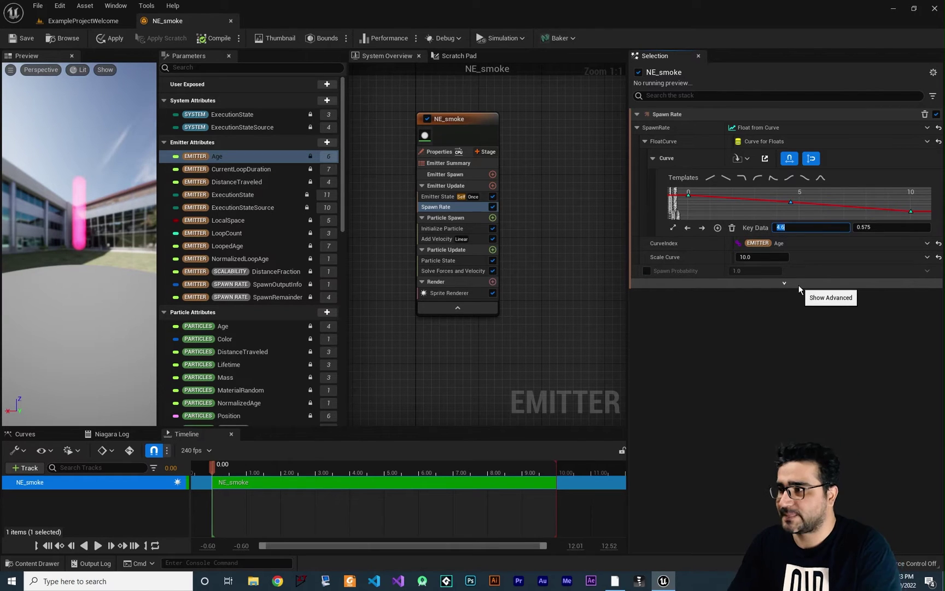
pyautogui.write('1')
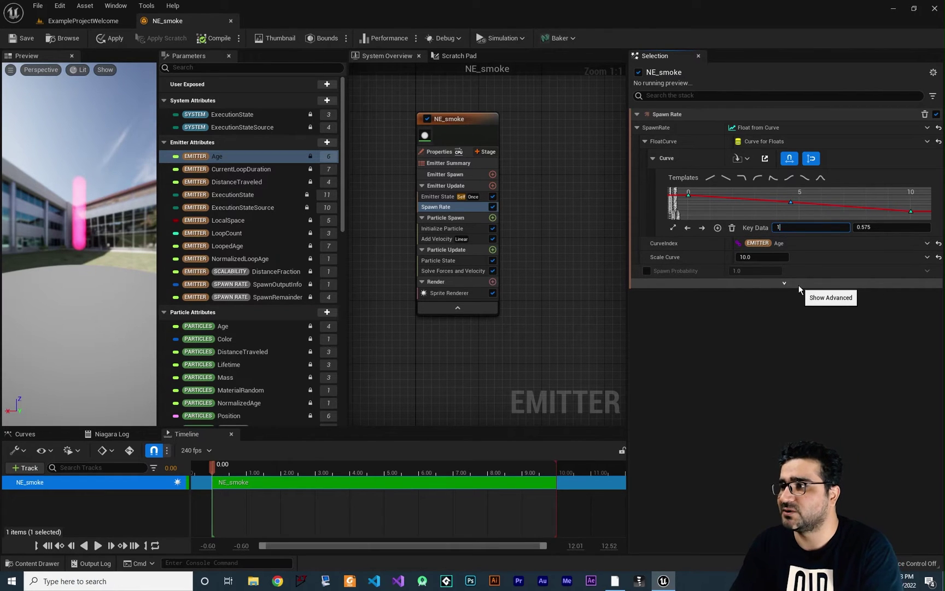
pyautogui.press('Return')
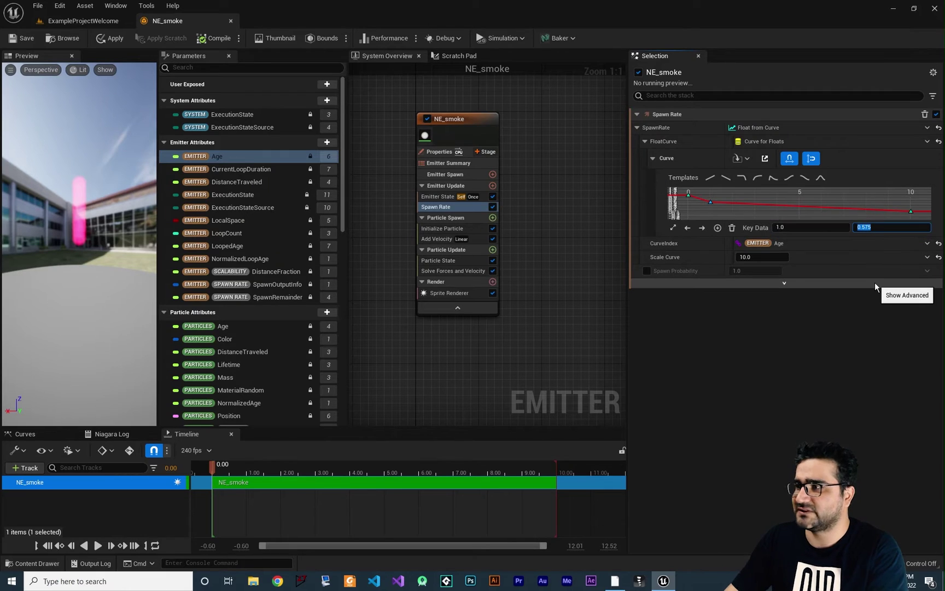
pyautogui.press('Tab')
pyautogui.write('1')
pyautogui.press('Return')
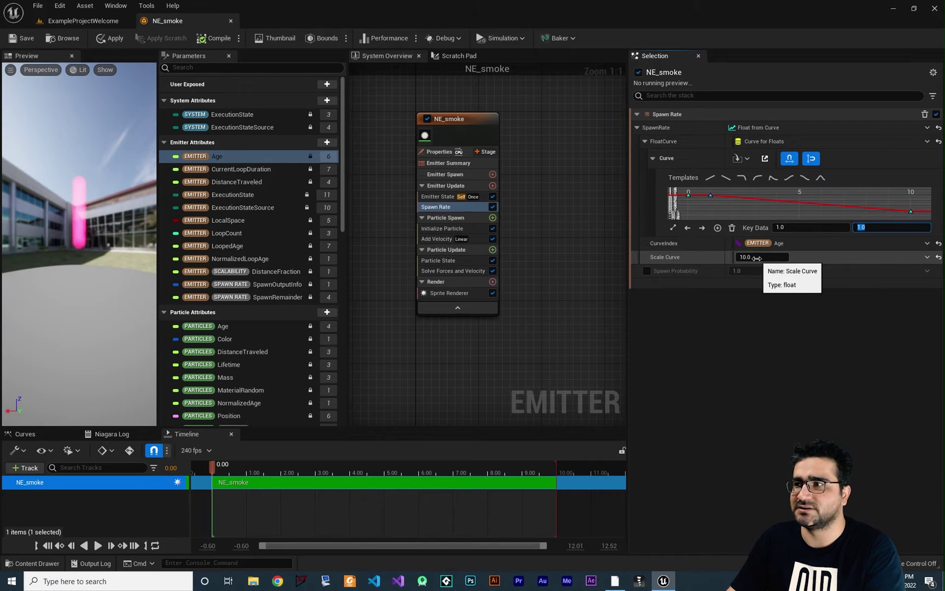
# Add another SpawnRate curve key at time 1.1 with value 0 and play the first few seconds of the preview
pyautogui.doubleClick(782, 201)
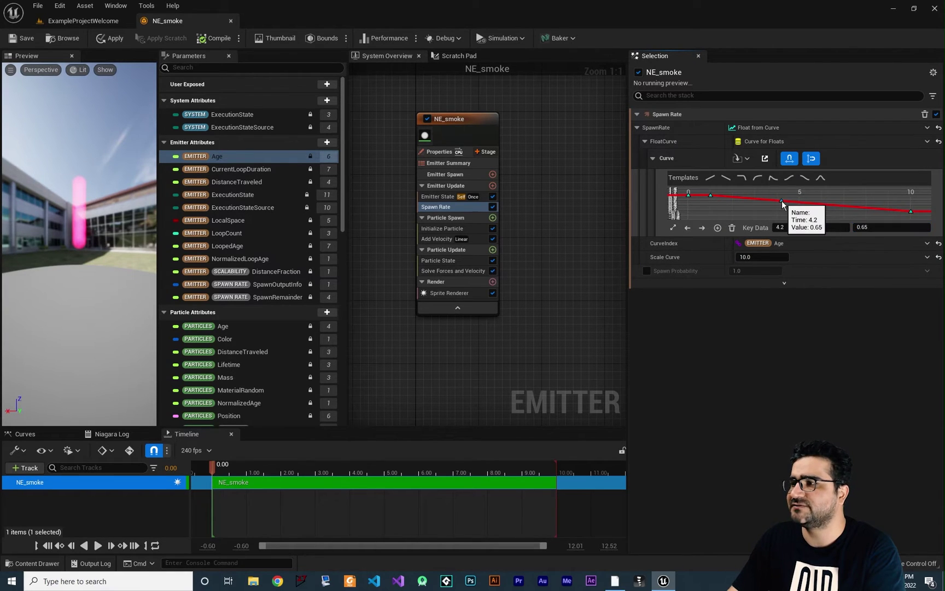
pyautogui.click(801, 227)
pyautogui.write('1')
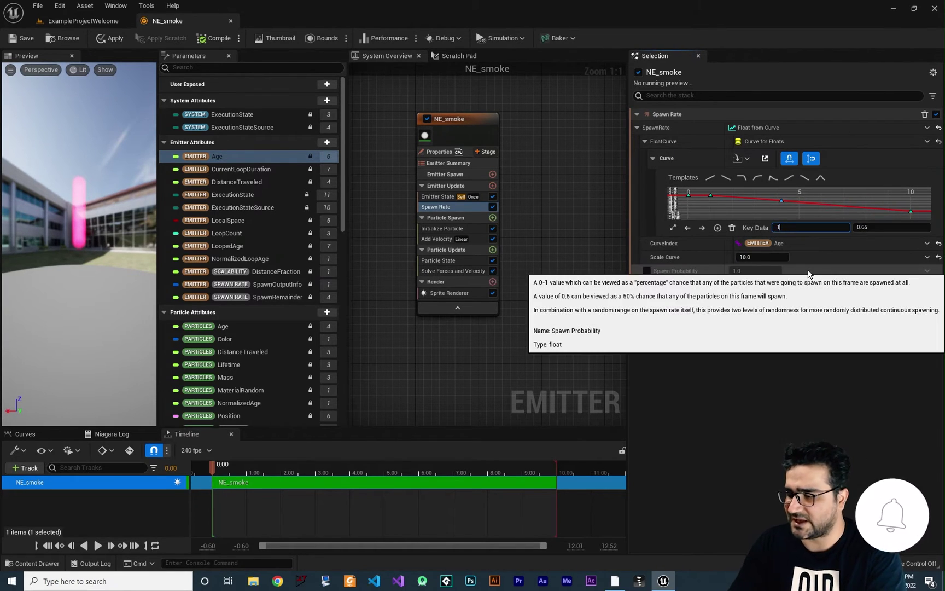
pyautogui.write('.10')
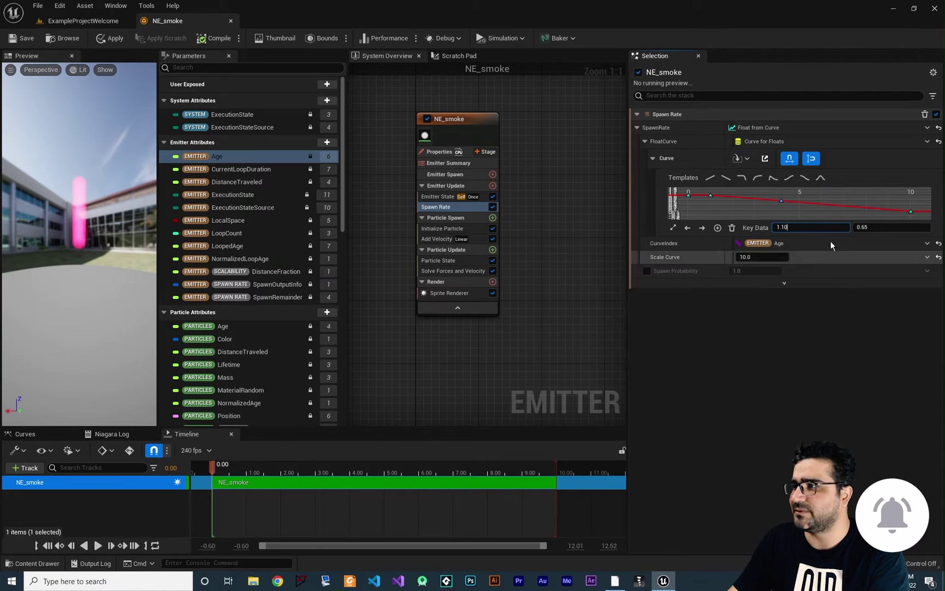
pyautogui.press('Tab')
pyautogui.write('0')
pyautogui.press('Return')
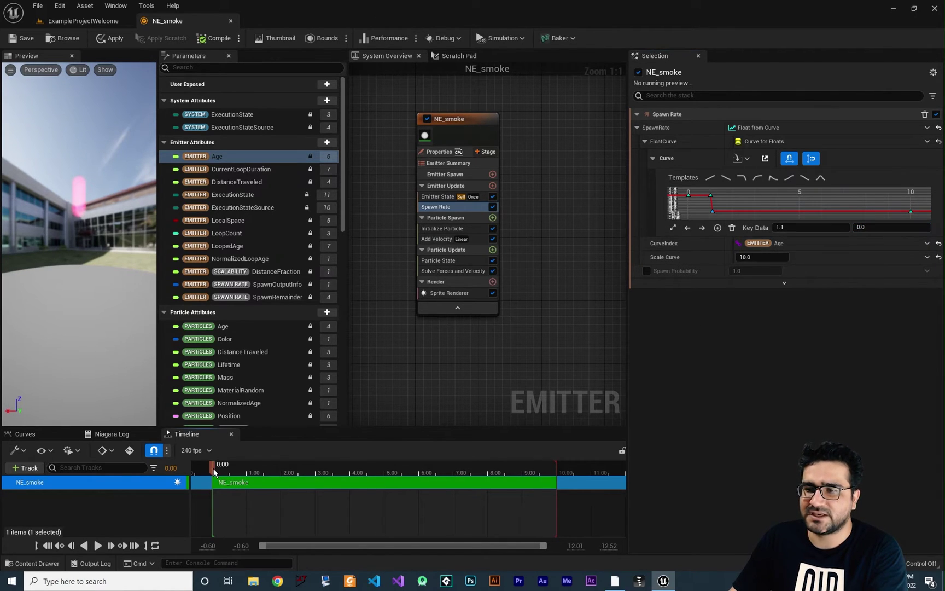
pyautogui.press('space')
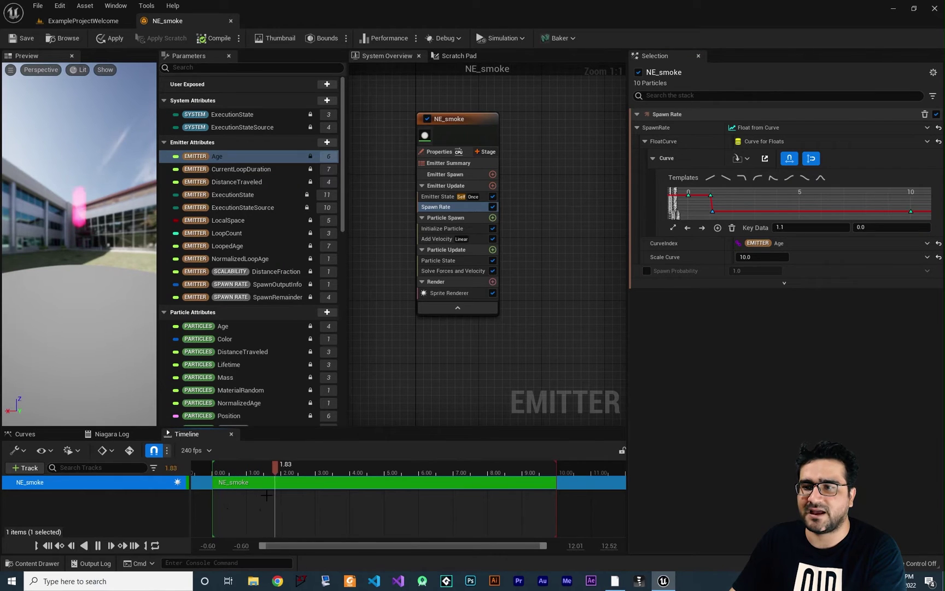
pyautogui.press('space')
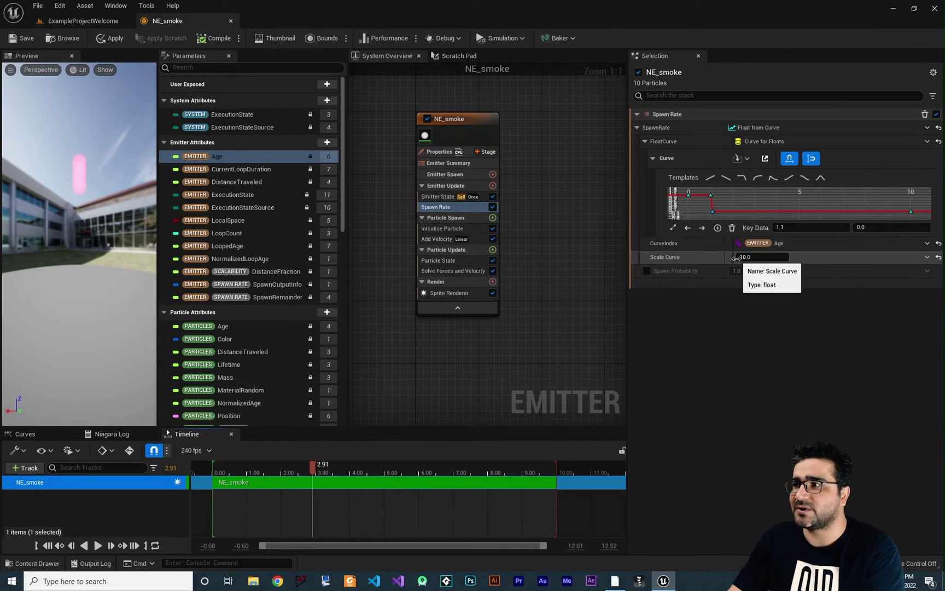
# Apply the peak-shaped template that rises and falls to the SpawnRate curve and fit the curve in its graph
pyautogui.click(820, 178)
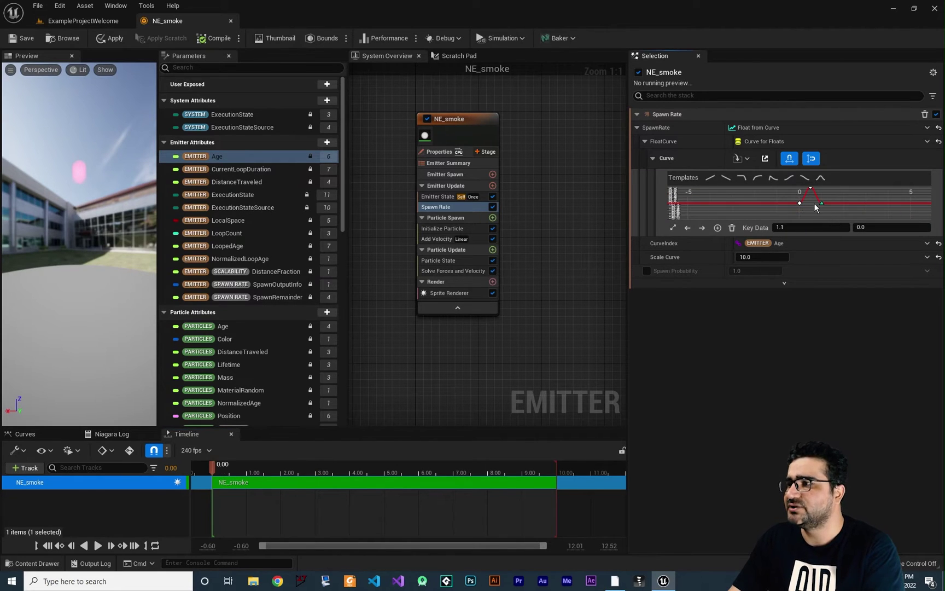
pyautogui.click(813, 211)
pyautogui.press('f')
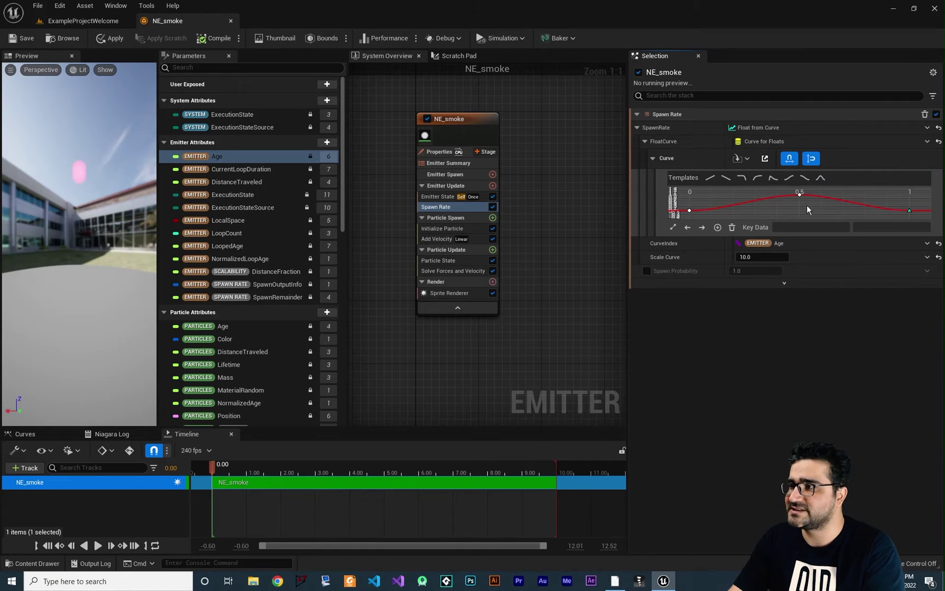
# Play about four seconds of the preview and scrub back and forth to compare particle spawning with the SpawnRate curve's keys
pyautogui.click(690, 212)
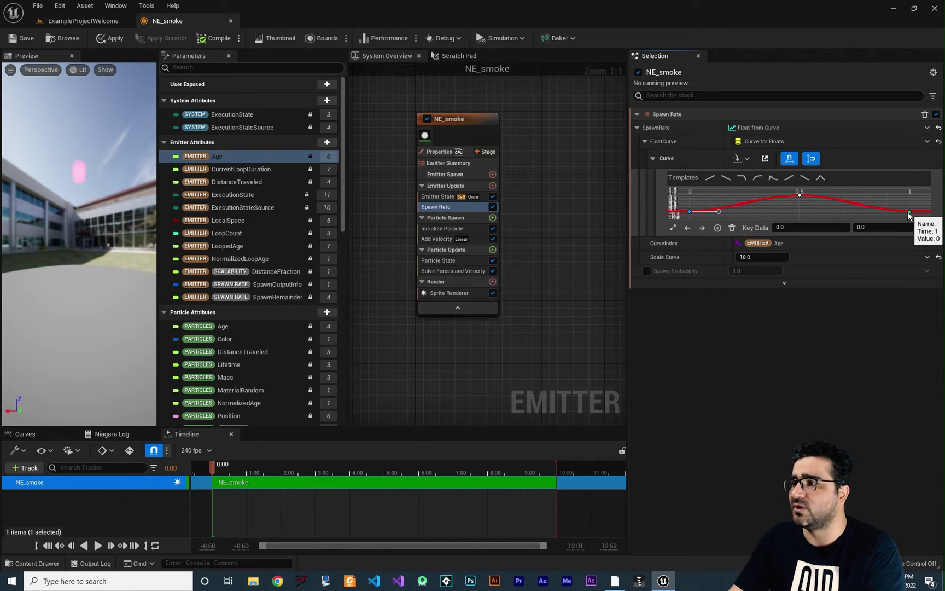
pyautogui.click(98, 546)
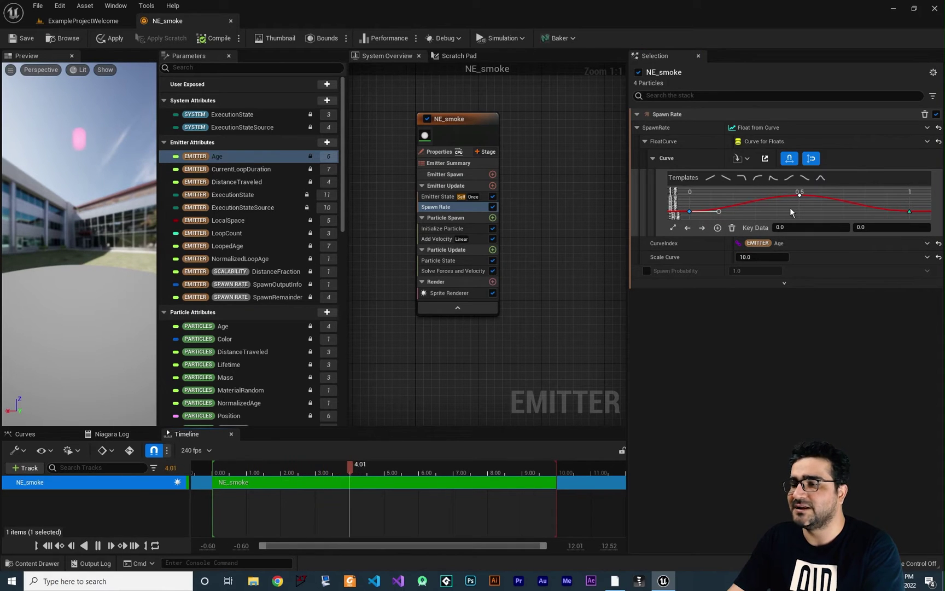
pyautogui.press('space')
pyautogui.click(228, 471)
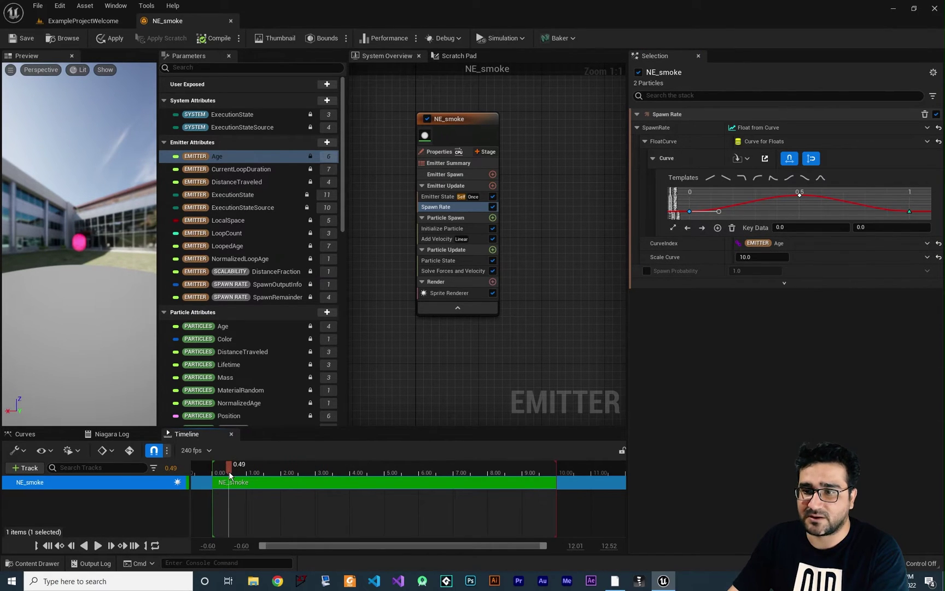
pyautogui.moveTo(229, 471); pyautogui.dragTo(353, 474)
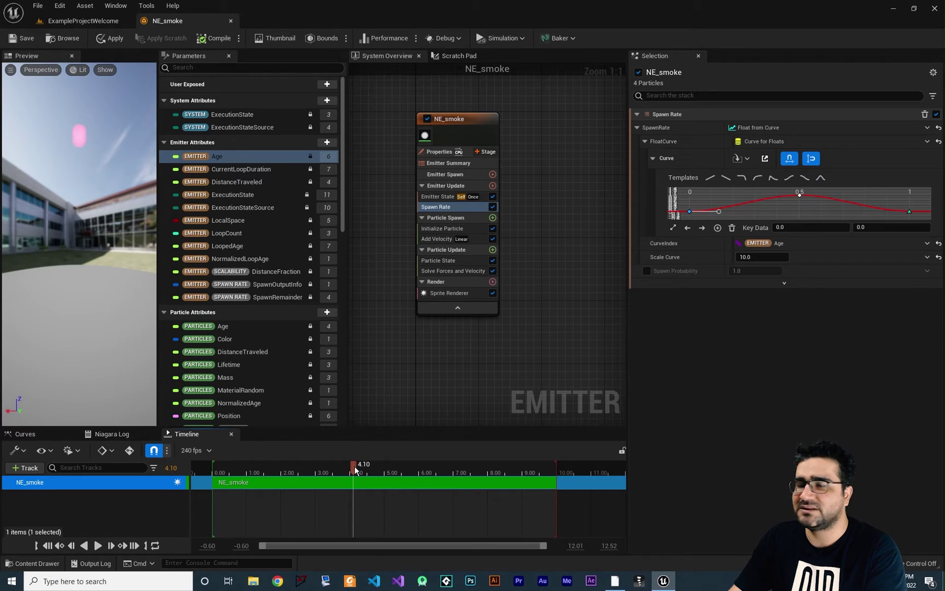
pyautogui.moveTo(354, 469); pyautogui.dragTo(325, 471)
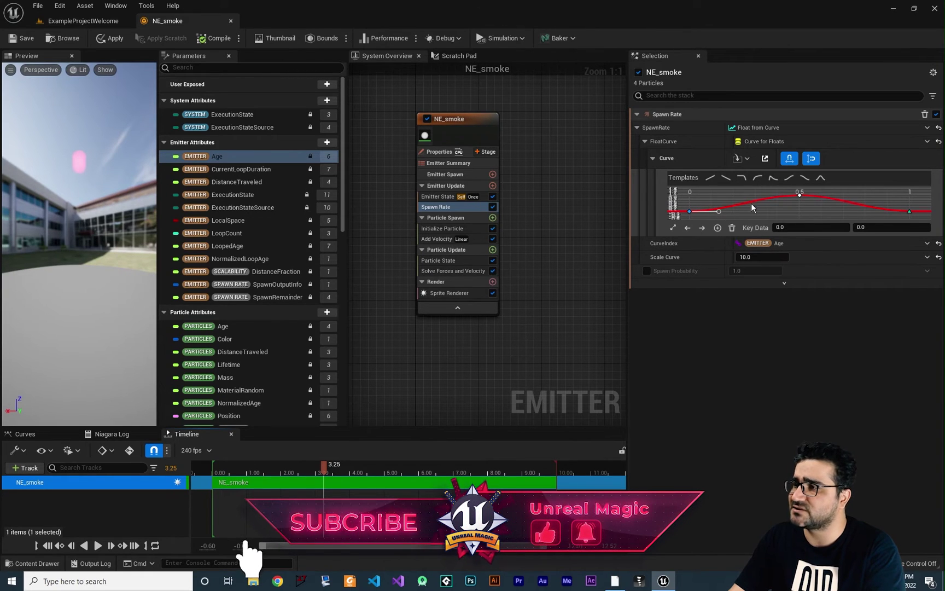
pyautogui.moveTo(800, 194)
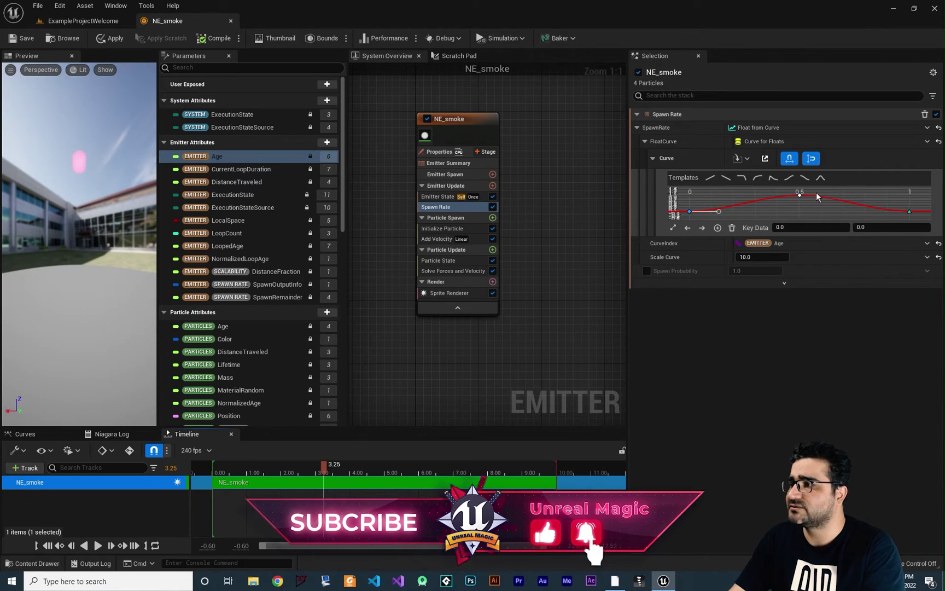
pyautogui.moveTo(910, 213)
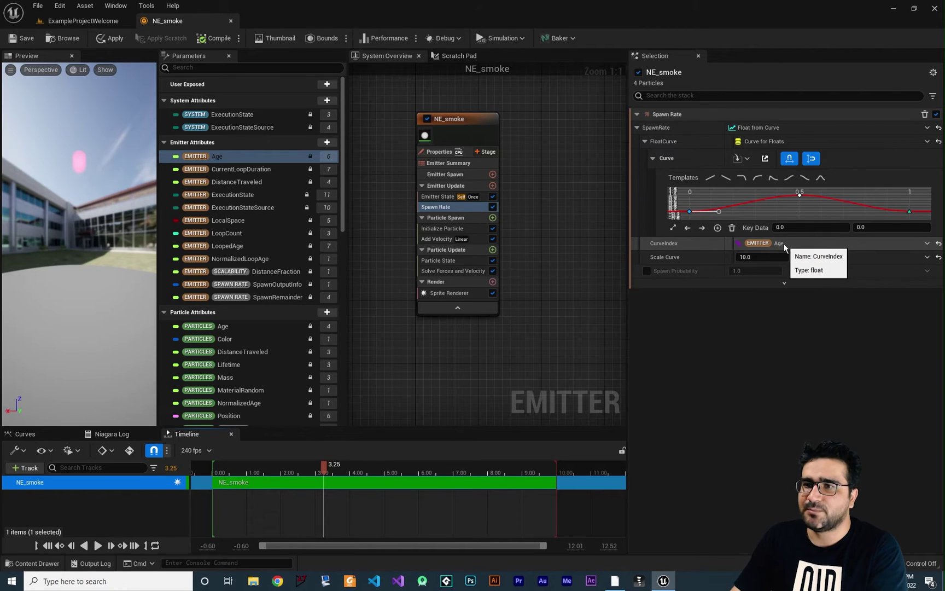
# Link the SpawnRate curve's CurveIndex to the emitter's NormalizedLoopAge and play the preview from the start through the full loop
pyautogui.moveTo(235, 263); pyautogui.dragTo(769, 241)
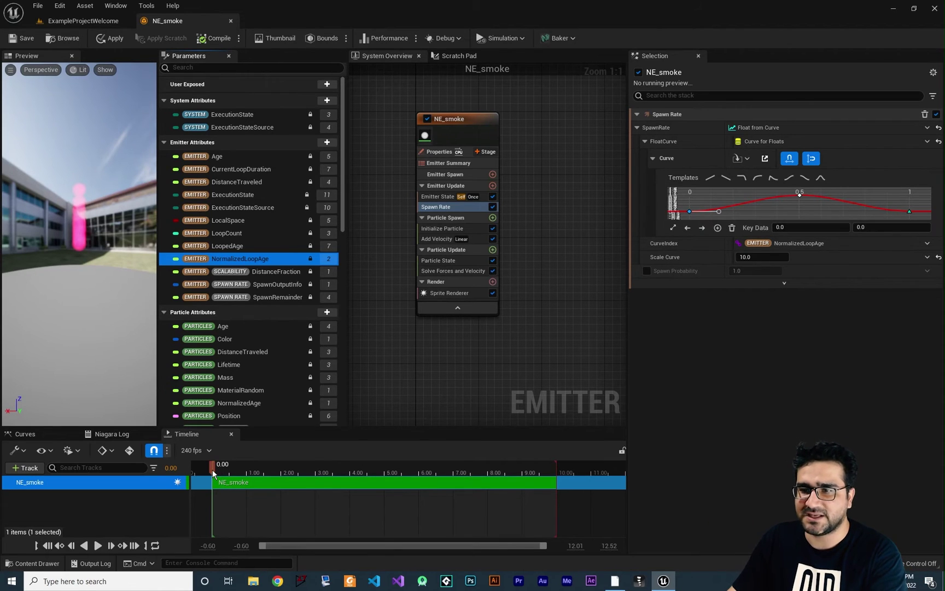
pyautogui.press('space')
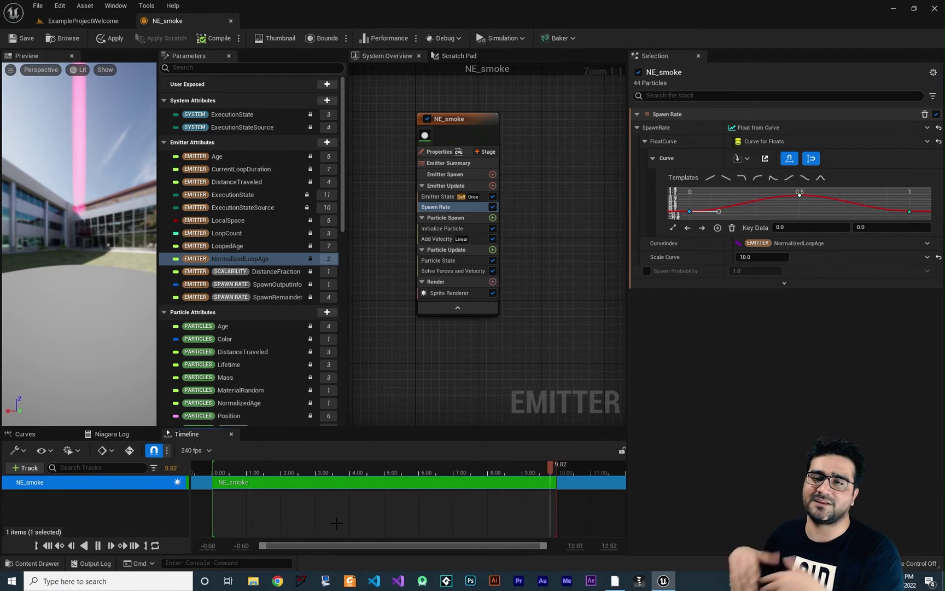
pyautogui.press('space')
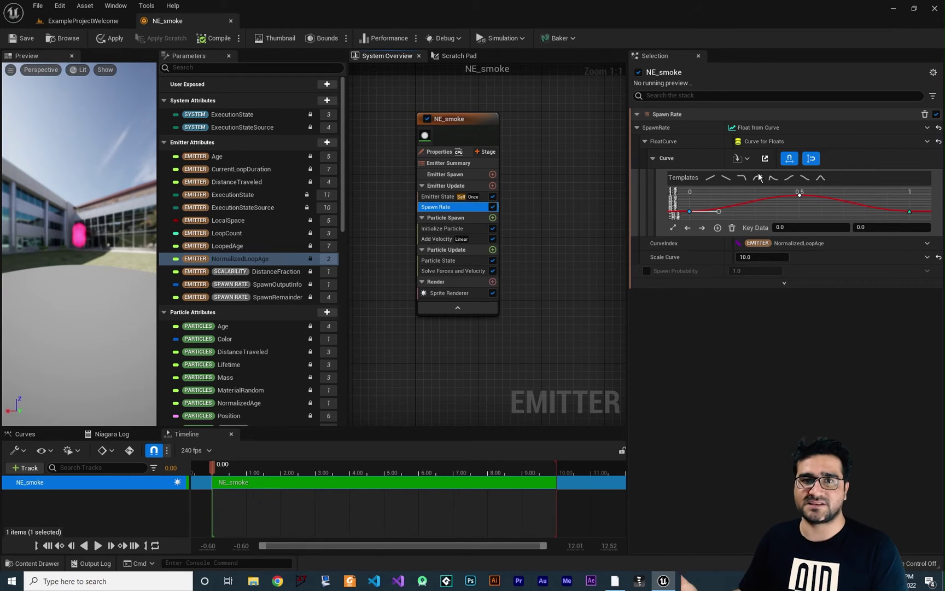
# Try driving Add Velocity's Velocity with Vector from Curve, toggle its Z and Y curves, and reset Velocity to its plain vector
pyautogui.click(437, 241)
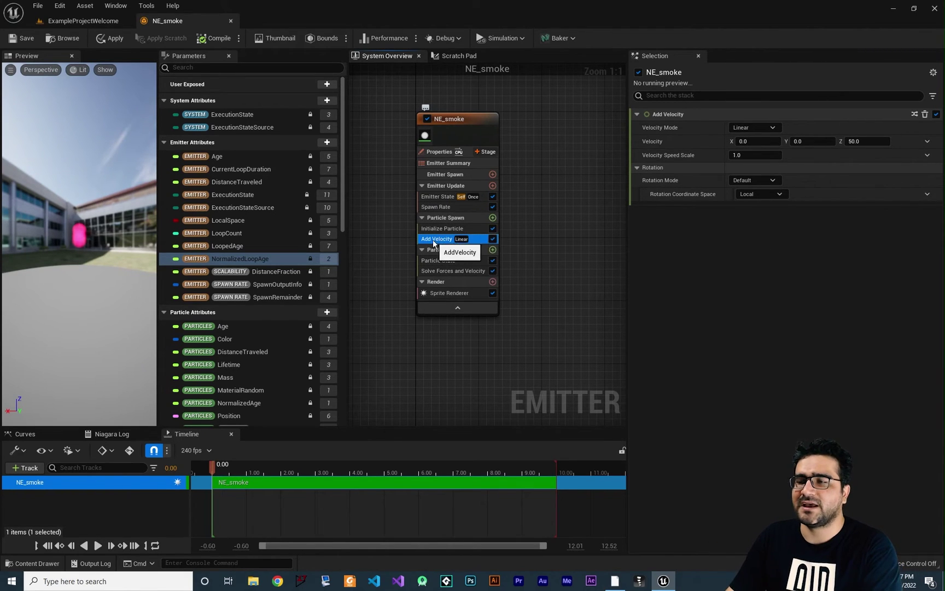
pyautogui.click(927, 142)
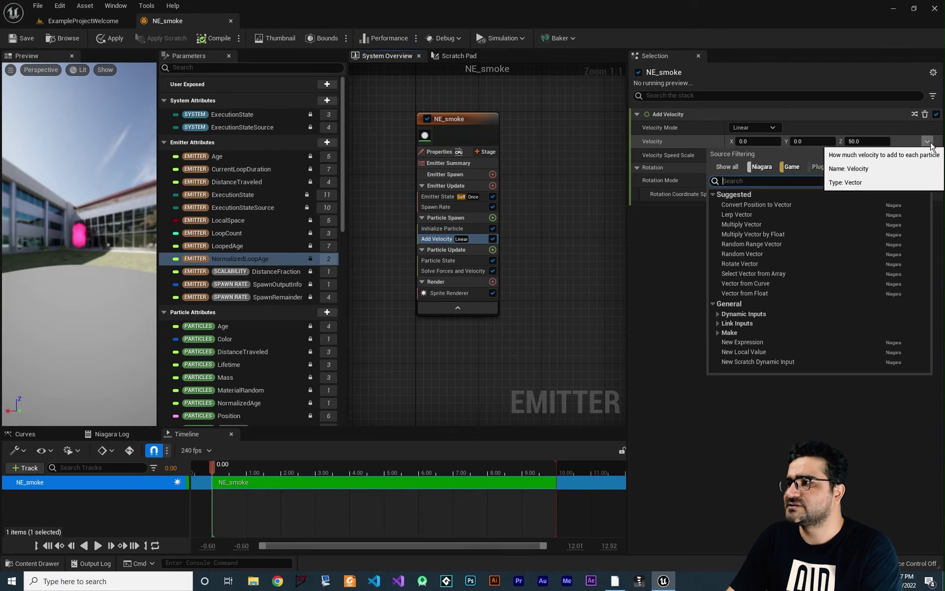
pyautogui.click(746, 283)
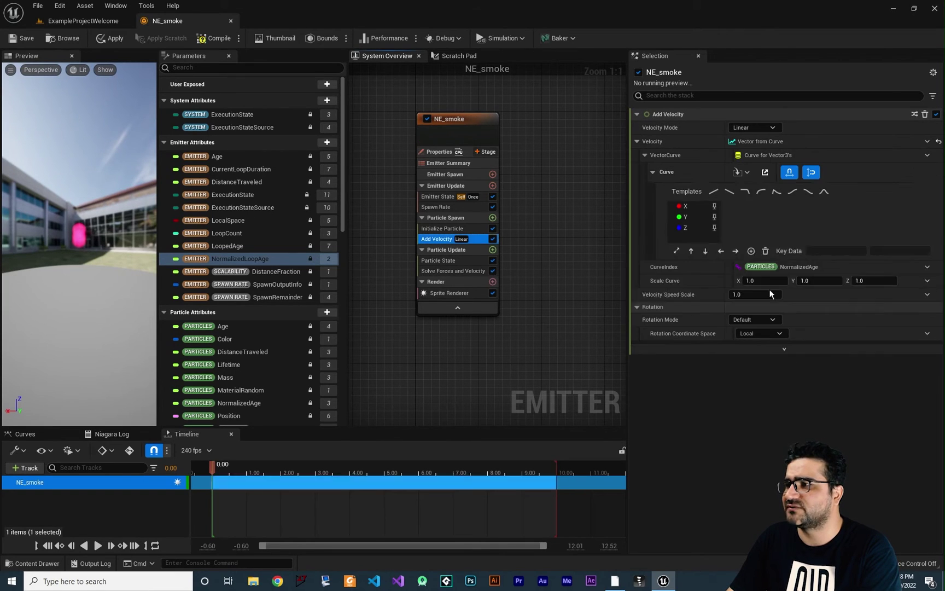
pyautogui.click(711, 228)
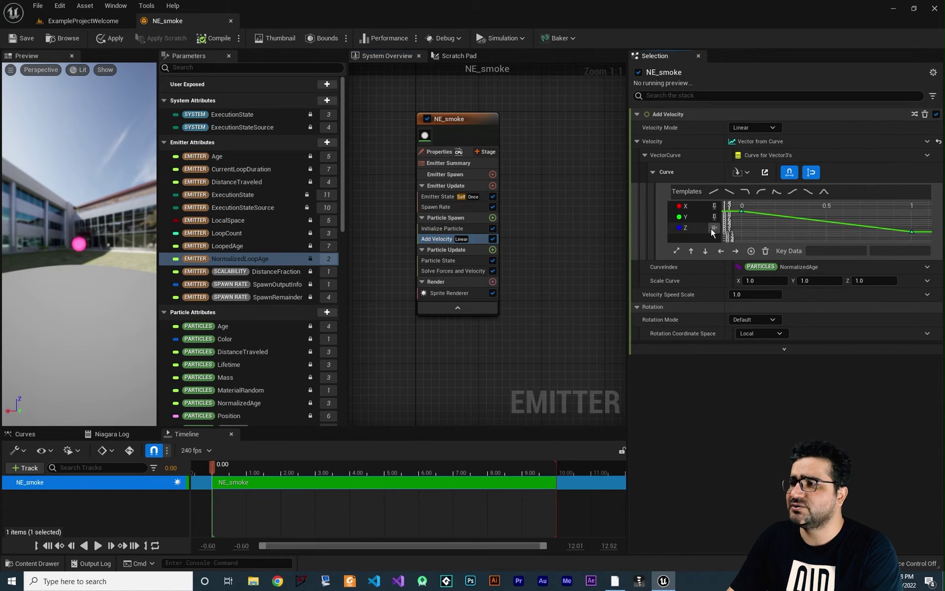
pyautogui.click(713, 218)
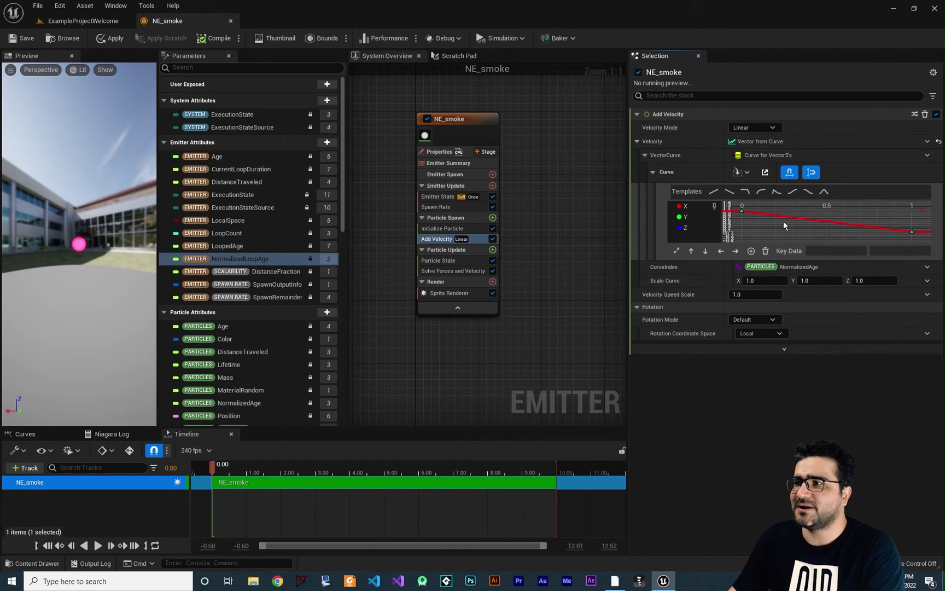
pyautogui.click(939, 143)
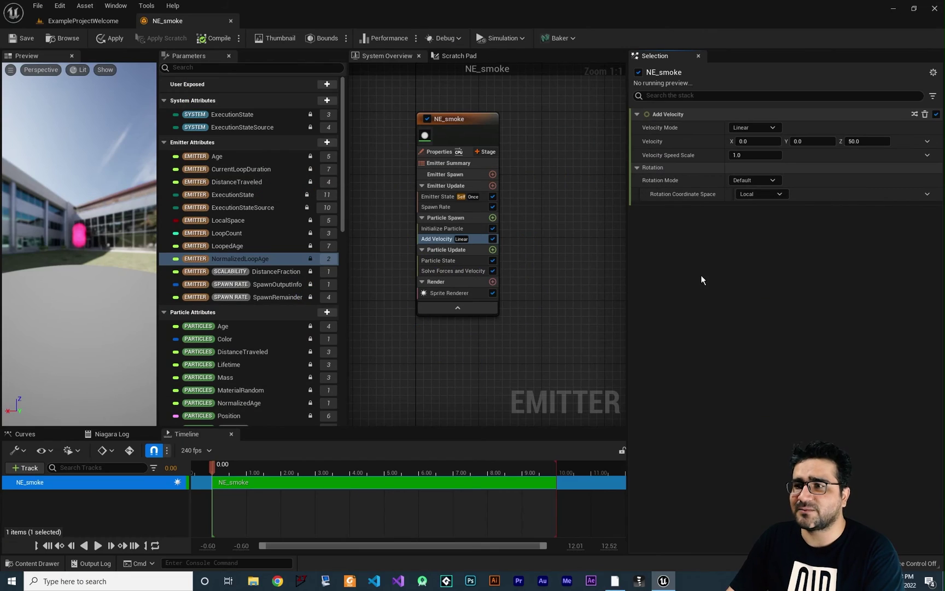
# Review the Particle Update and Particle Spawn stages and add a Color module to Particle Update
pyautogui.moveTo(455, 256)
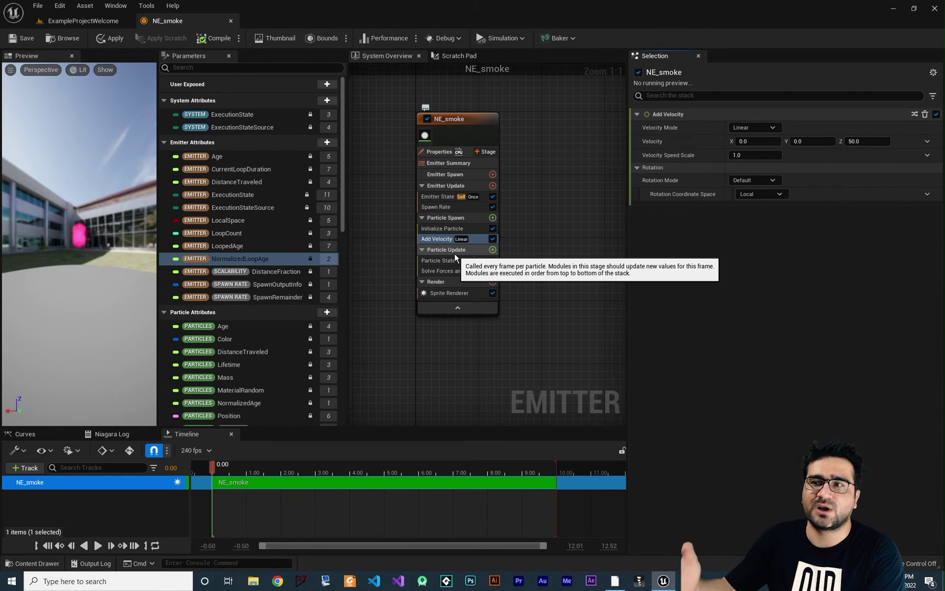
pyautogui.click(454, 252)
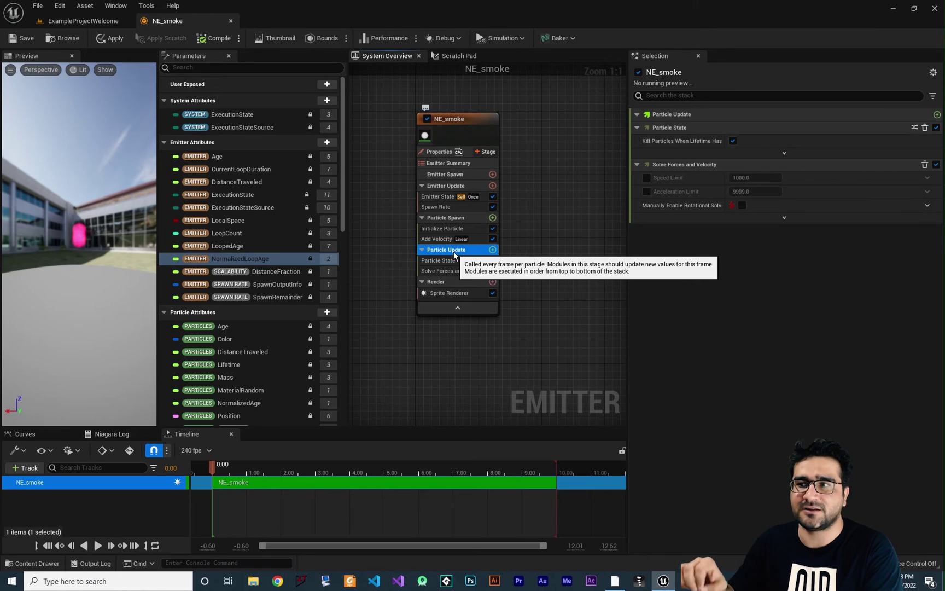
pyautogui.moveTo(459, 221)
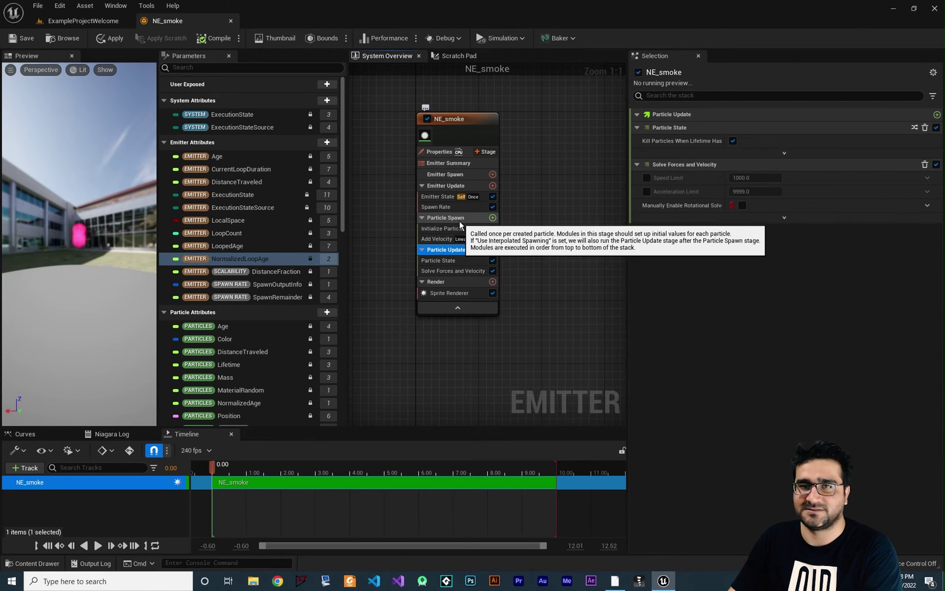
pyautogui.click(493, 251)
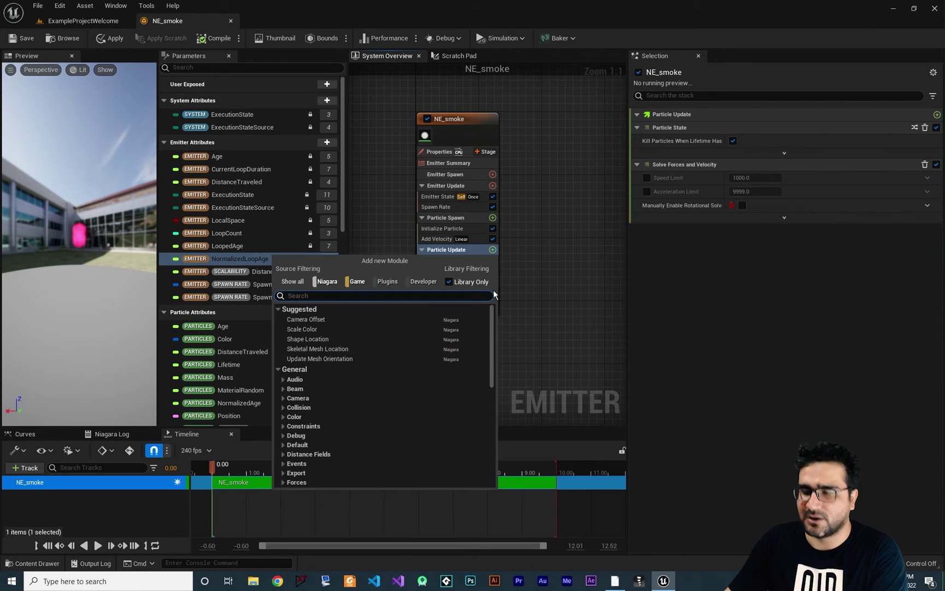
pyautogui.write('color')
pyautogui.click(383, 351)
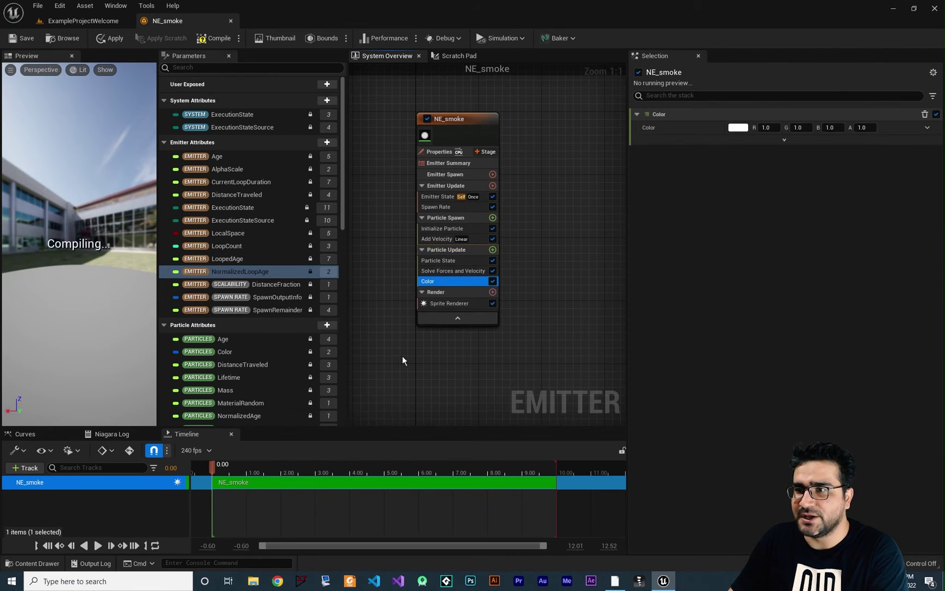
# Compare the color set in Initialize Particle with the one in the Particle Update stage's Color module
pyautogui.click(441, 229)
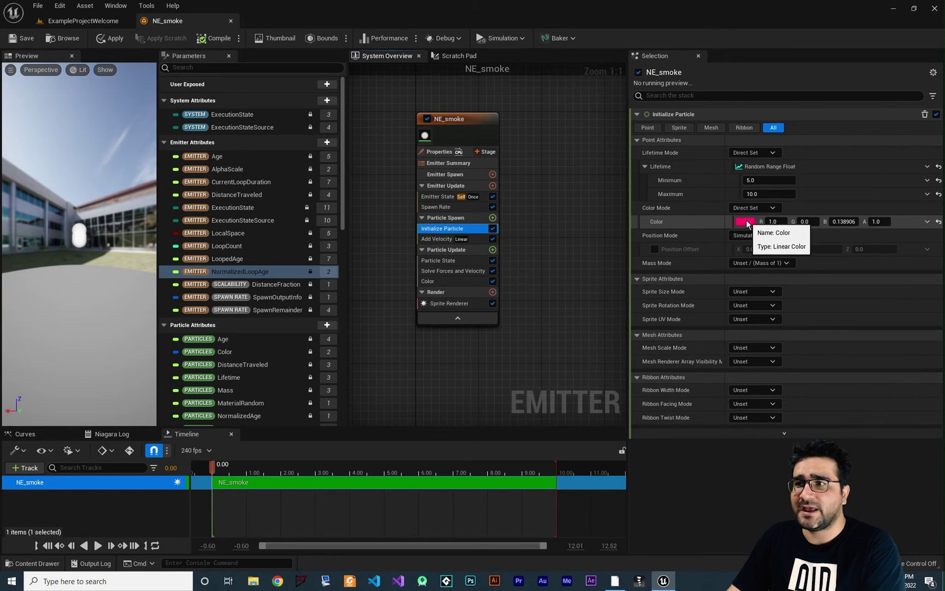
pyautogui.click(435, 281)
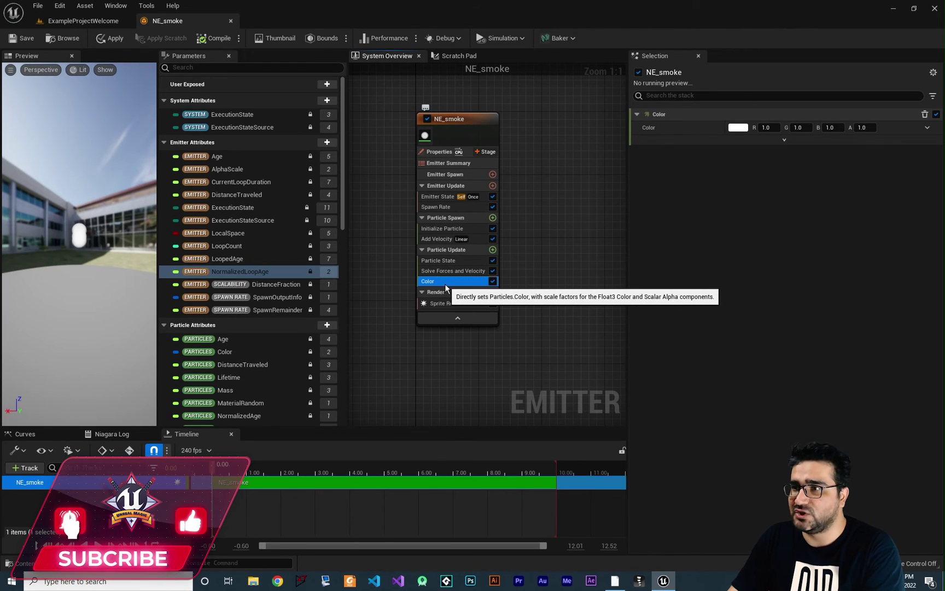
pyautogui.click(443, 228)
pyautogui.click(448, 281)
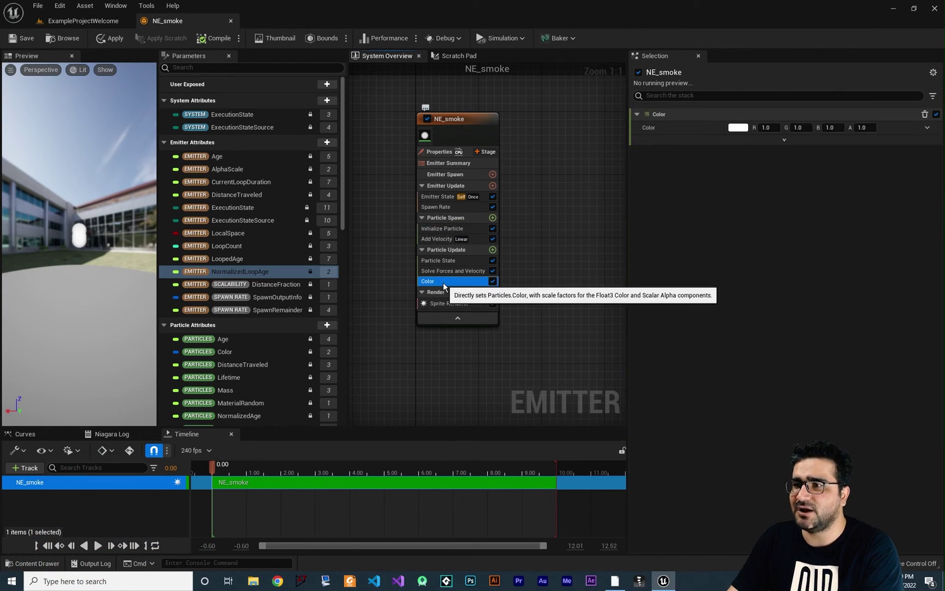
pyautogui.click(449, 231)
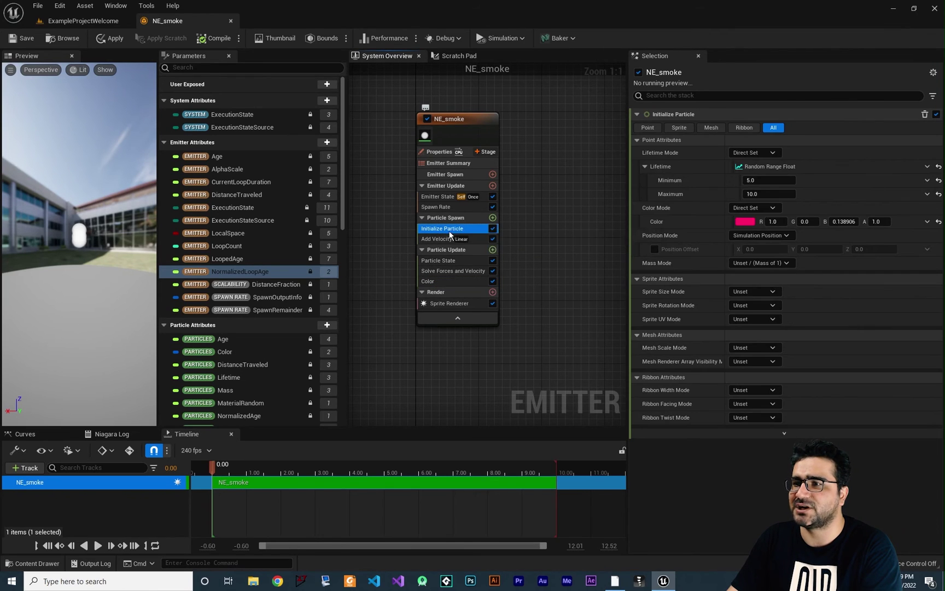
# Set the Color module's color to pure red with R 1, G 0 and B 0
pyautogui.click(439, 282)
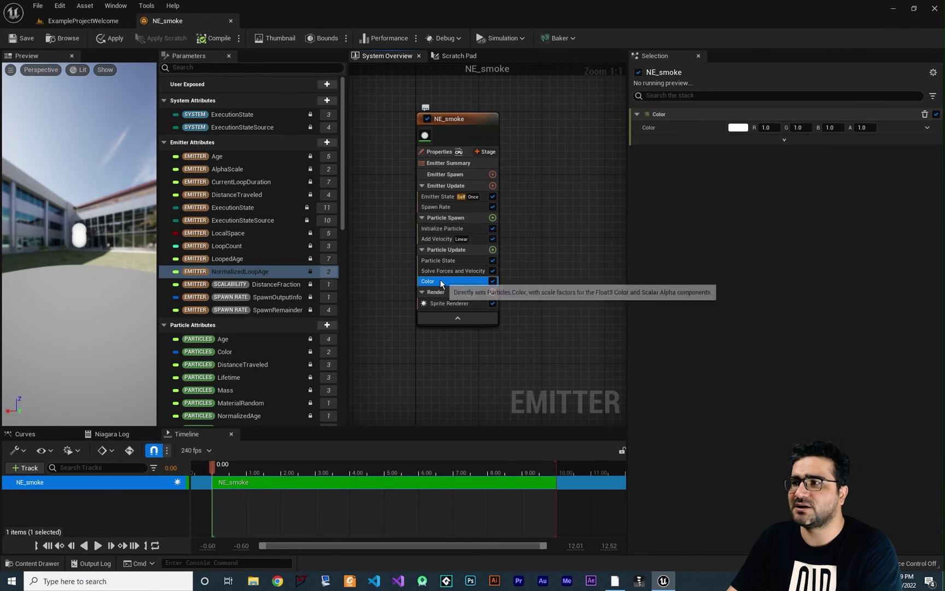
pyautogui.click(738, 128)
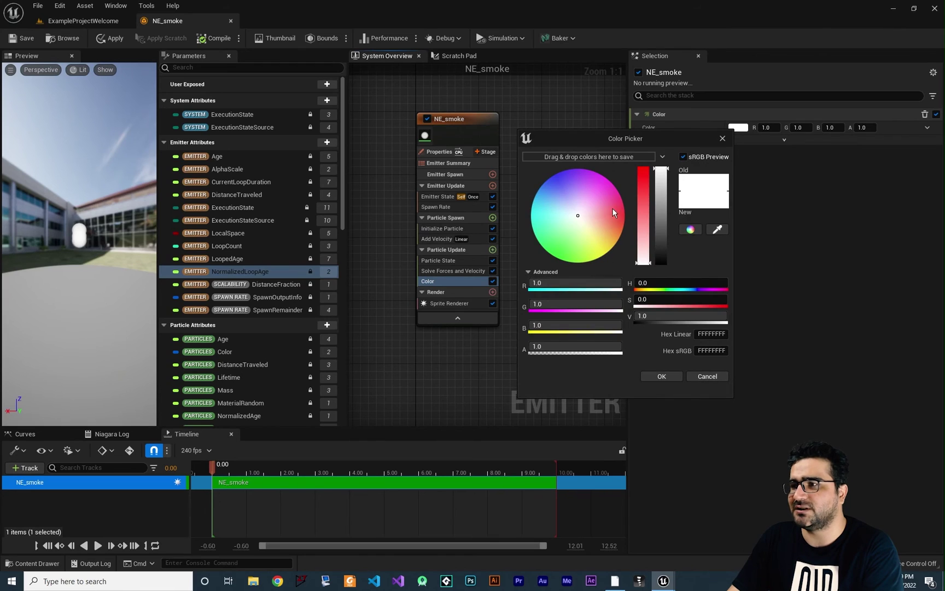
pyautogui.moveTo(612, 208); pyautogui.dragTo(626, 215)
pyautogui.click(661, 376)
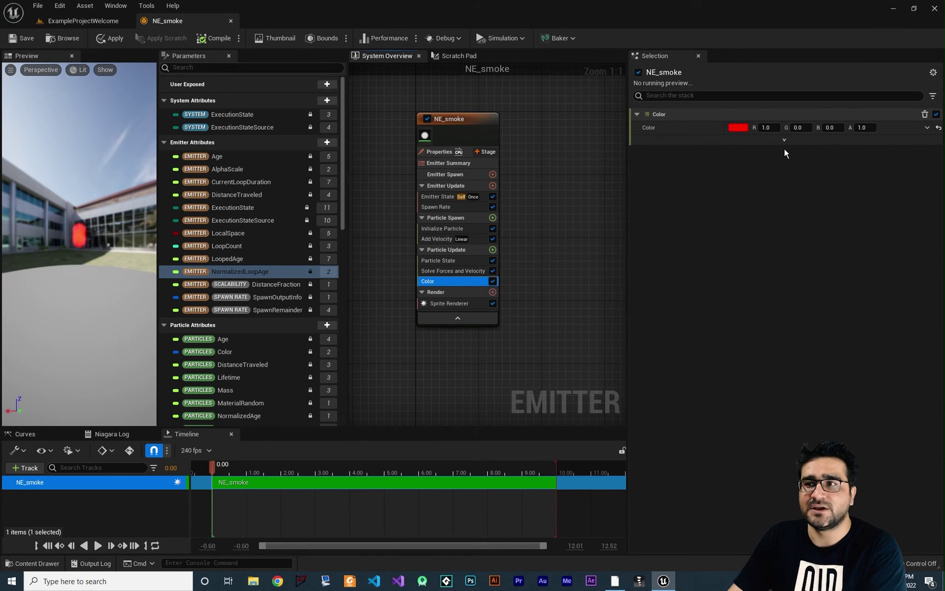
# Drive the Color module with Color from Curve and give the gradient a blue color stop near its start
pyautogui.click(927, 127)
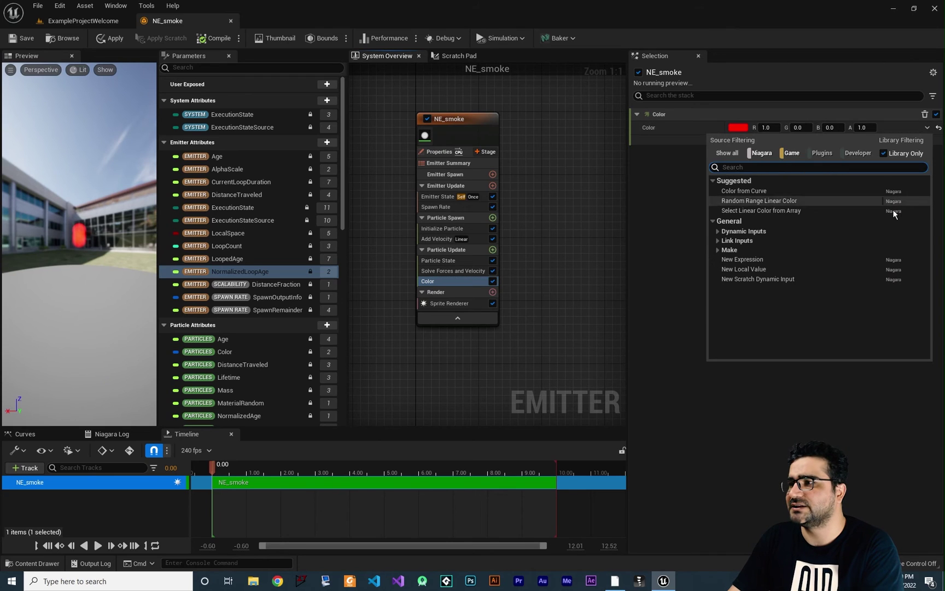
pyautogui.click(745, 191)
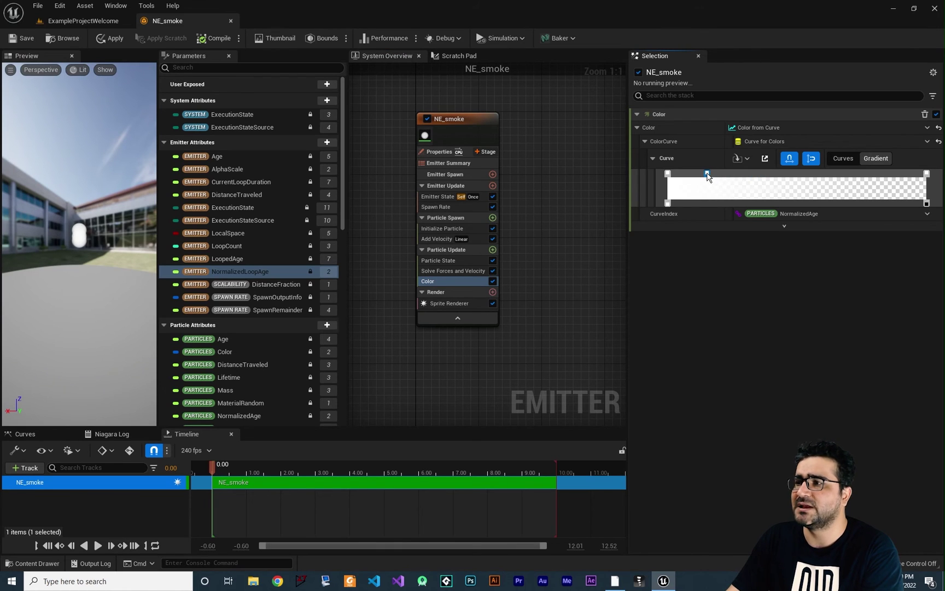
pyautogui.doubleClick(707, 174)
pyautogui.moveTo(791, 263); pyautogui.dragTo(743, 219)
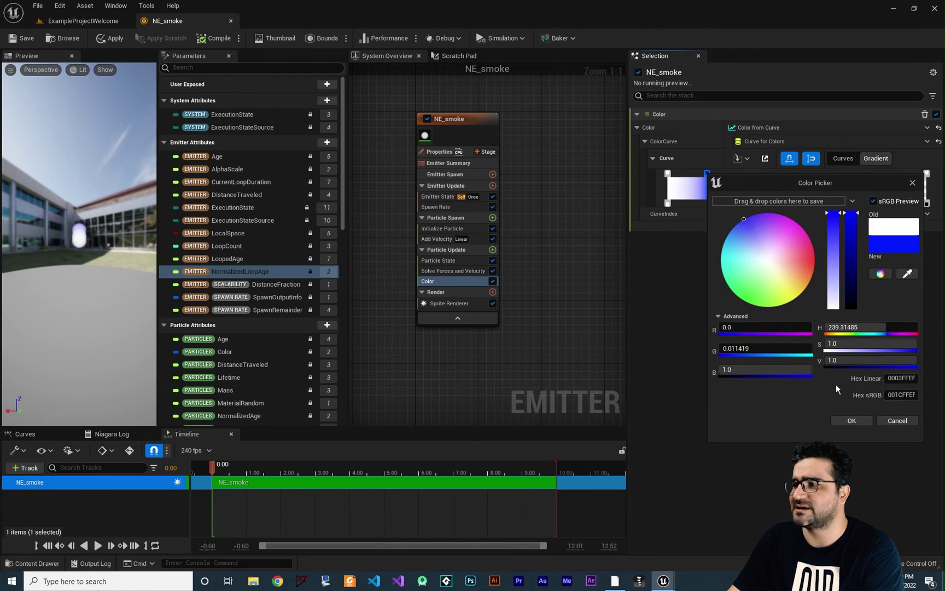
pyautogui.click(851, 420)
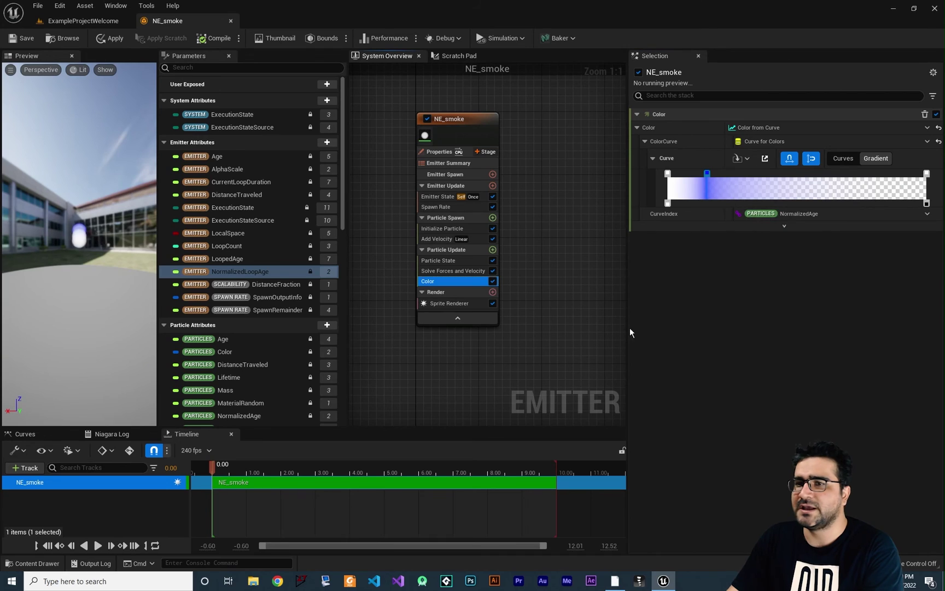
# Play the preview and inspect the alpha stops at both ends of the color gradient
pyautogui.click(98, 548)
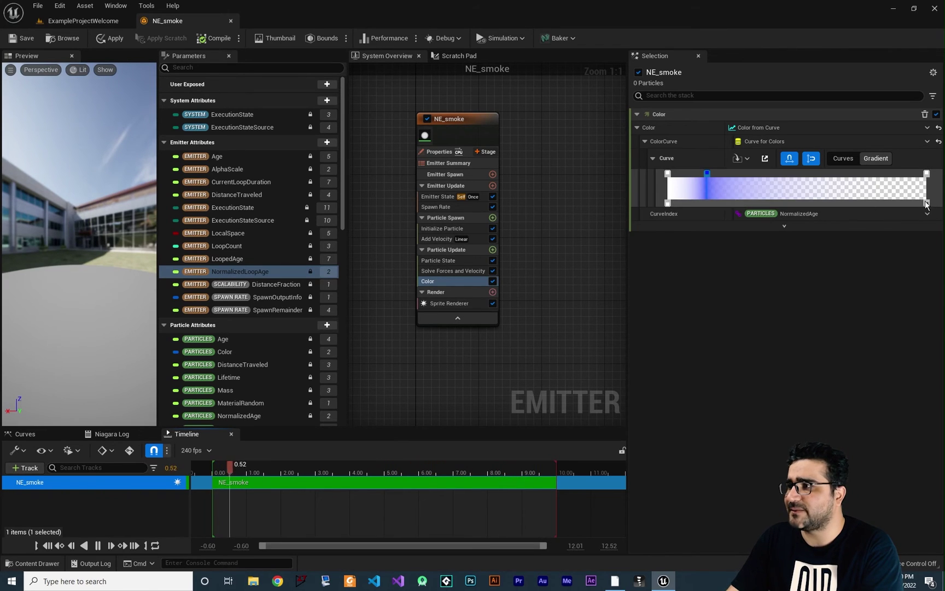
pyautogui.click(668, 203)
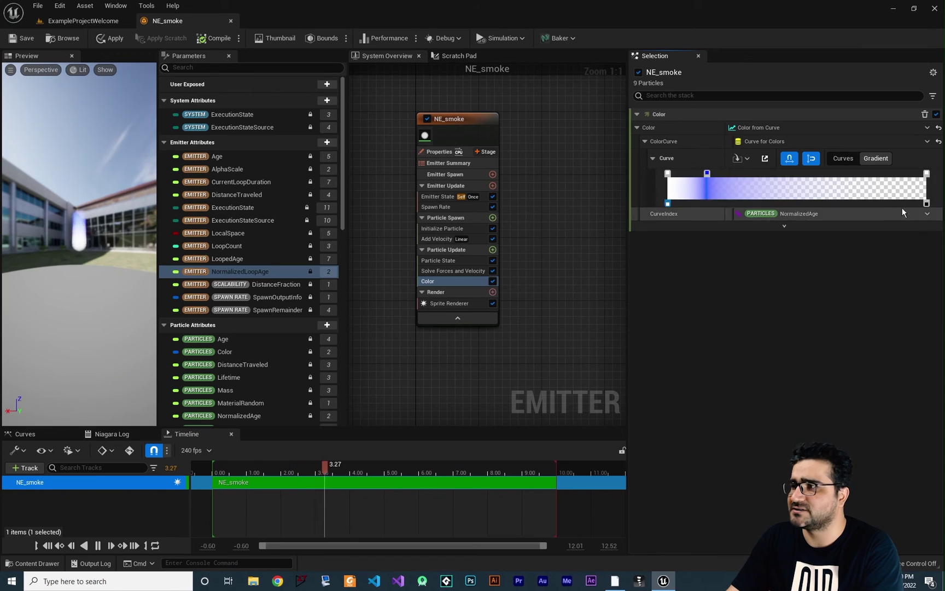
pyautogui.click(926, 203)
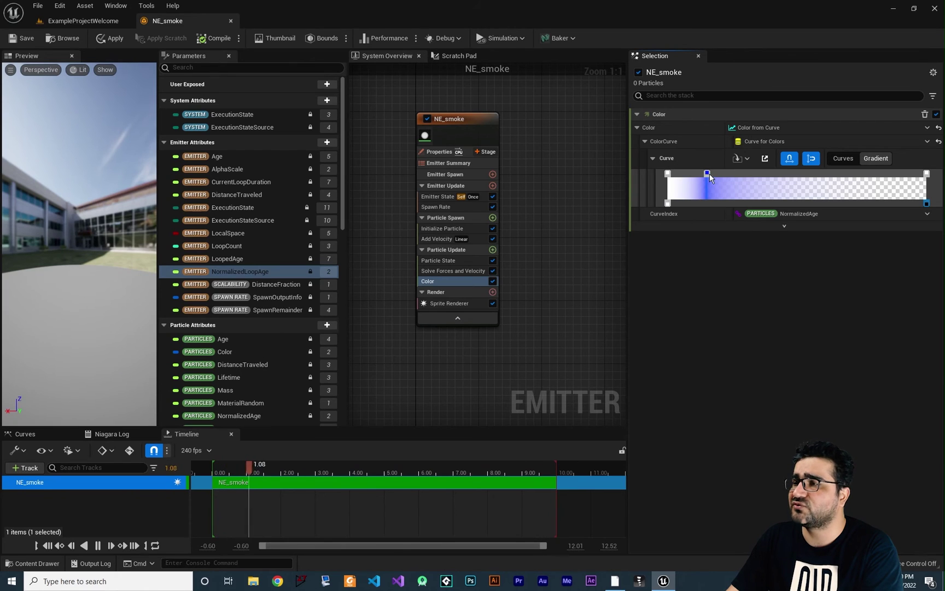
# Add a second blue color stop to the Color module's gradient, followed by a white color stop shortly after it
pyautogui.click(756, 173)
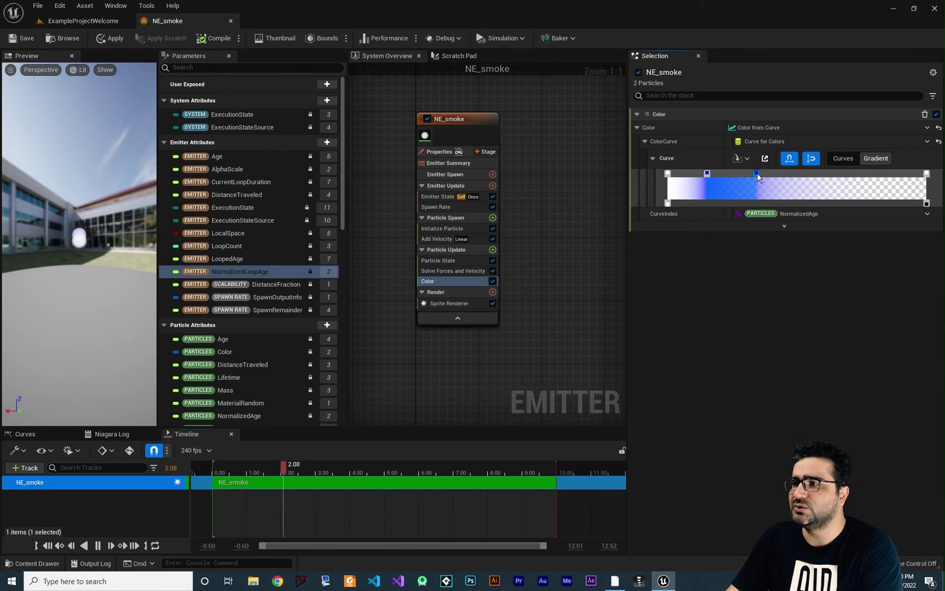
pyautogui.doubleClick(758, 173)
pyautogui.click(688, 421)
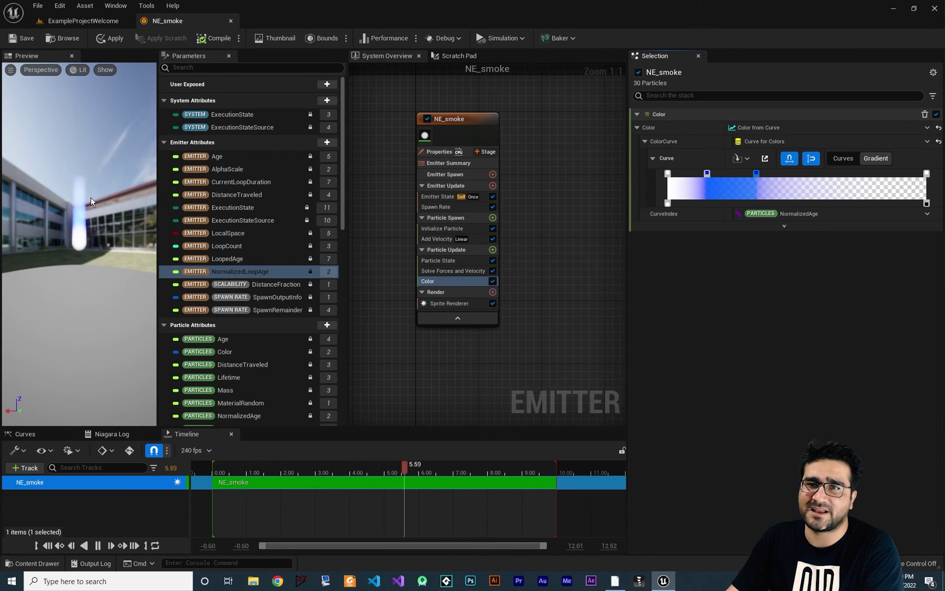
pyautogui.doubleClick(787, 173)
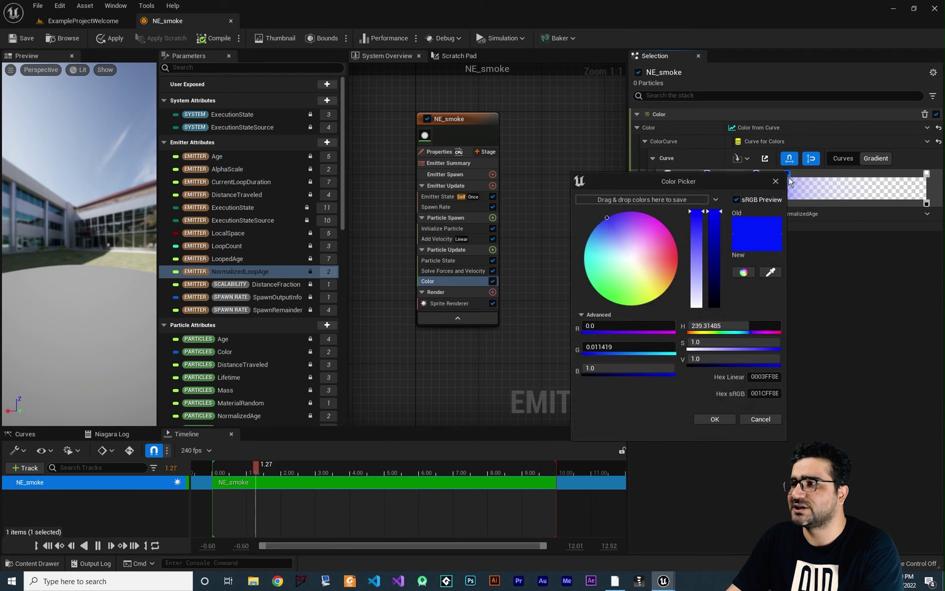
pyautogui.moveTo(697, 215); pyautogui.dragTo(696, 304)
pyautogui.click(715, 419)
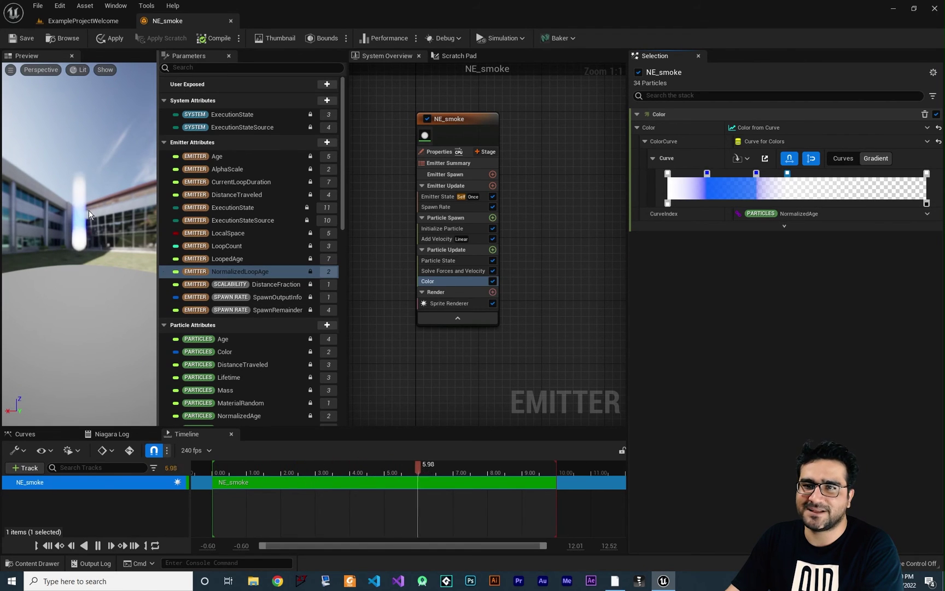
# Recolor the first color stop at the start of the Color module's gradient to red
pyautogui.click(669, 175)
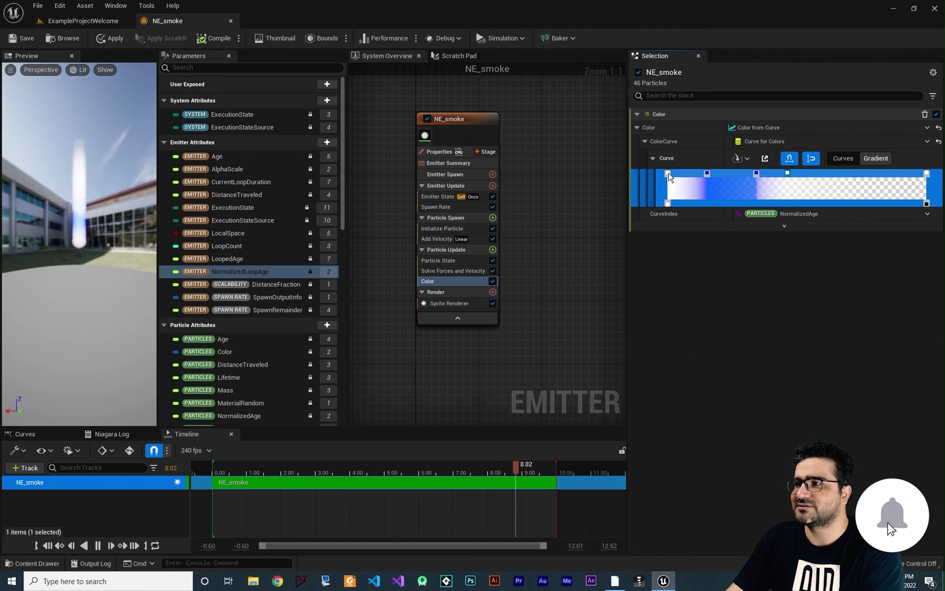
pyautogui.doubleClick(669, 175)
pyautogui.click(781, 260)
pyautogui.click(805, 414)
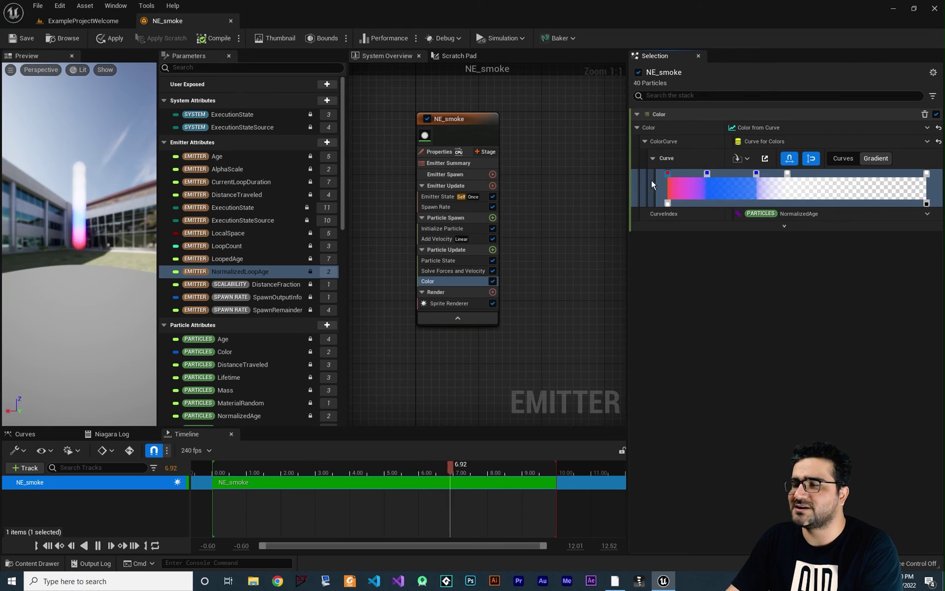
# Try replacing the Spawn Rate module's float curve with a constant SpawnRate of 100
pyautogui.click(454, 208)
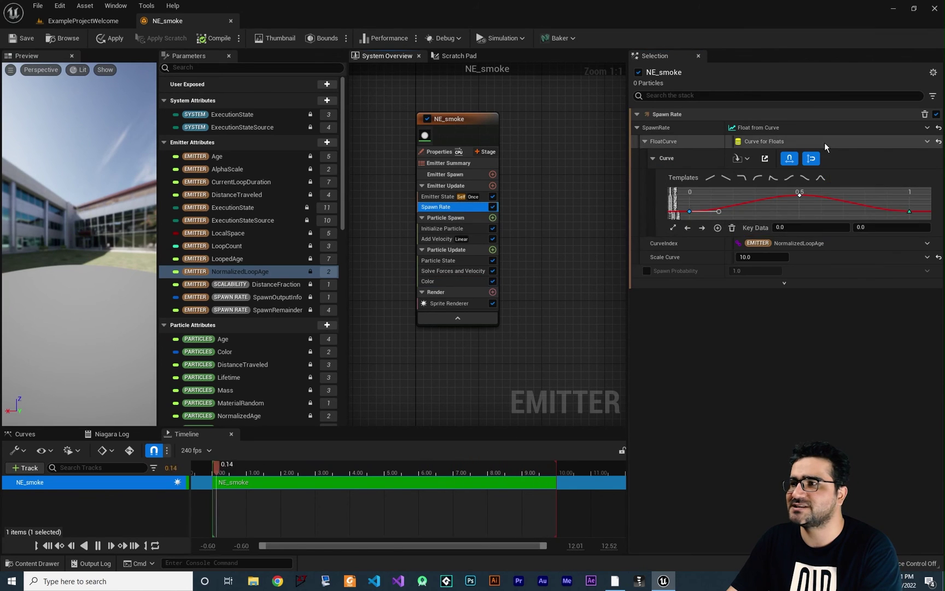
pyautogui.click(939, 127)
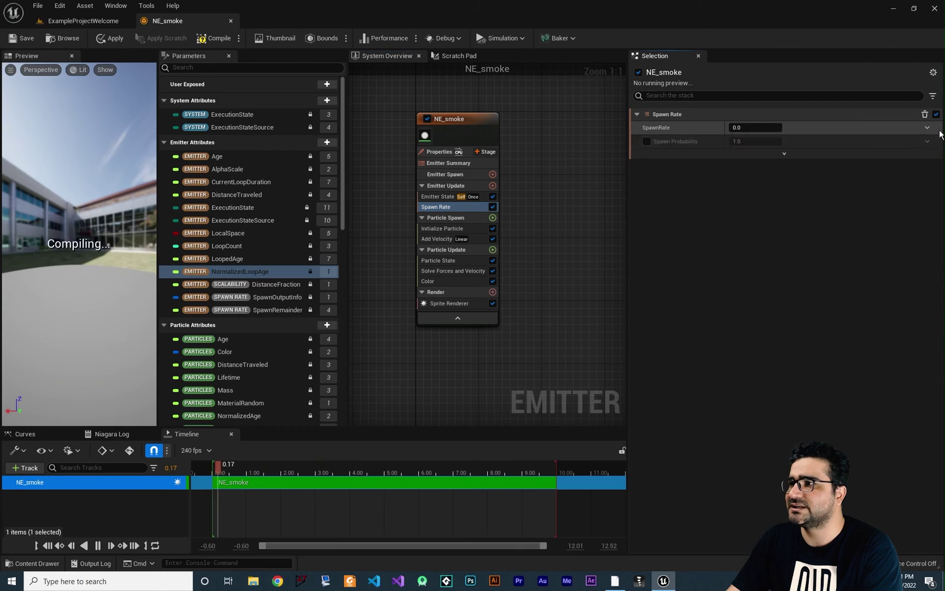
pyautogui.click(758, 128)
pyautogui.write('1')
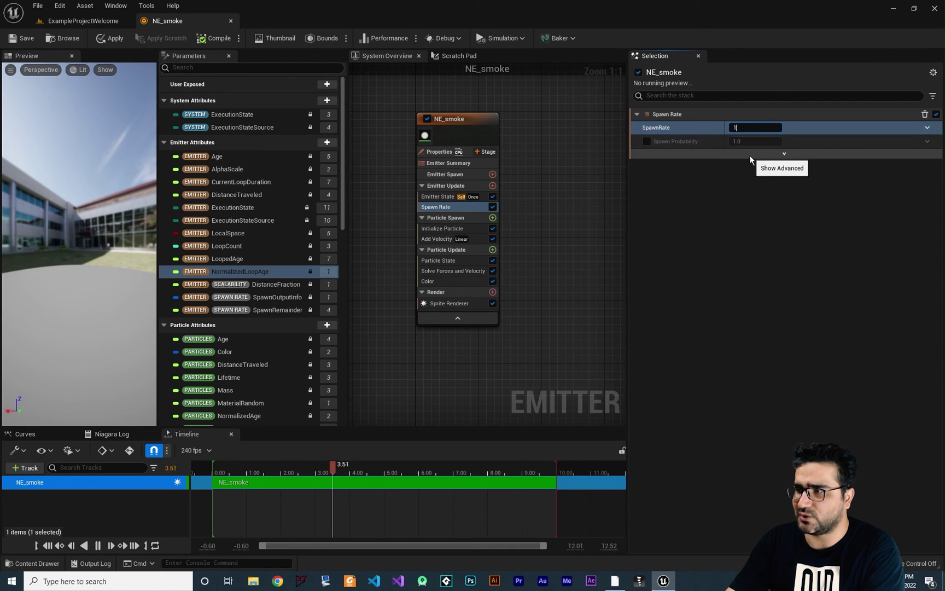
pyautogui.write('00')
pyautogui.press('Return')
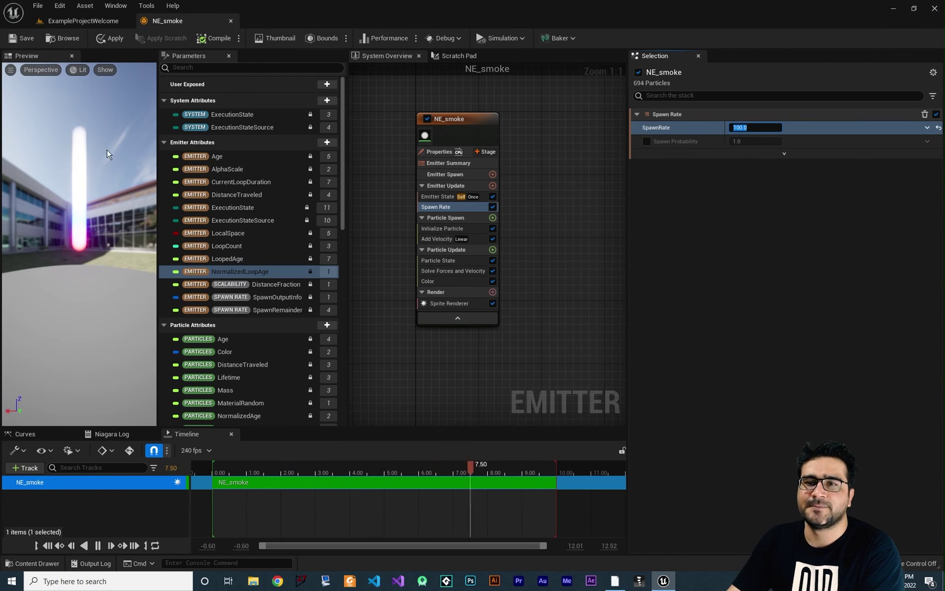
# Review the Color module's gradient and undo the switch to a constant spawn rate
pyautogui.click(435, 281)
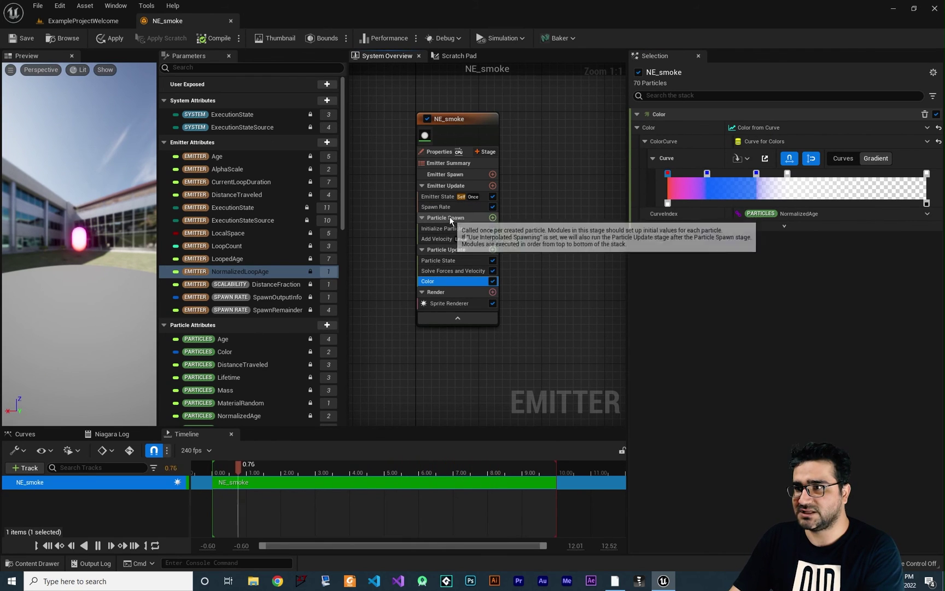
pyautogui.click(438, 207)
pyautogui.hotkey('ctrl', 'z')
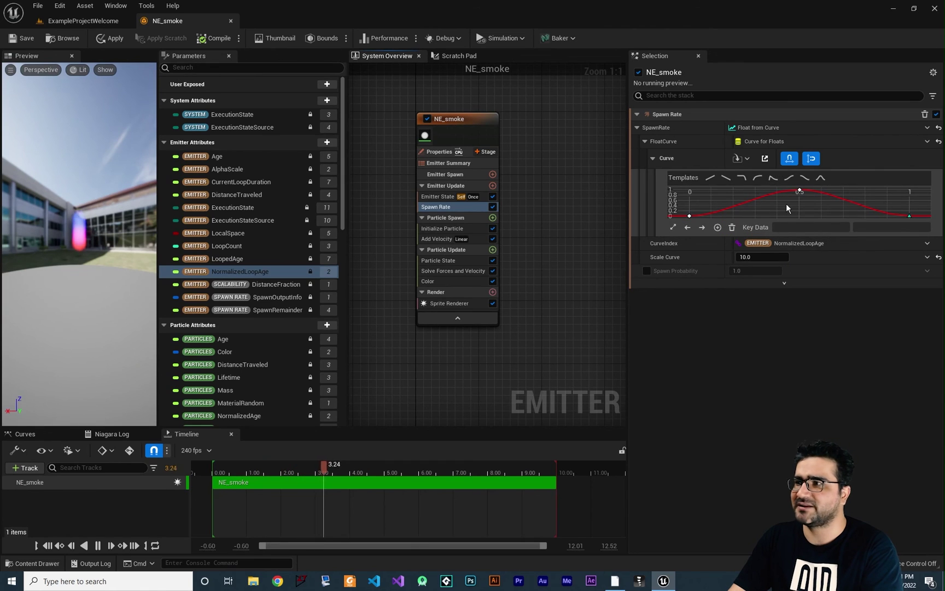
# Set the Scale Curve value of the Spawn Rate module's float curve to 100
pyautogui.click(757, 257)
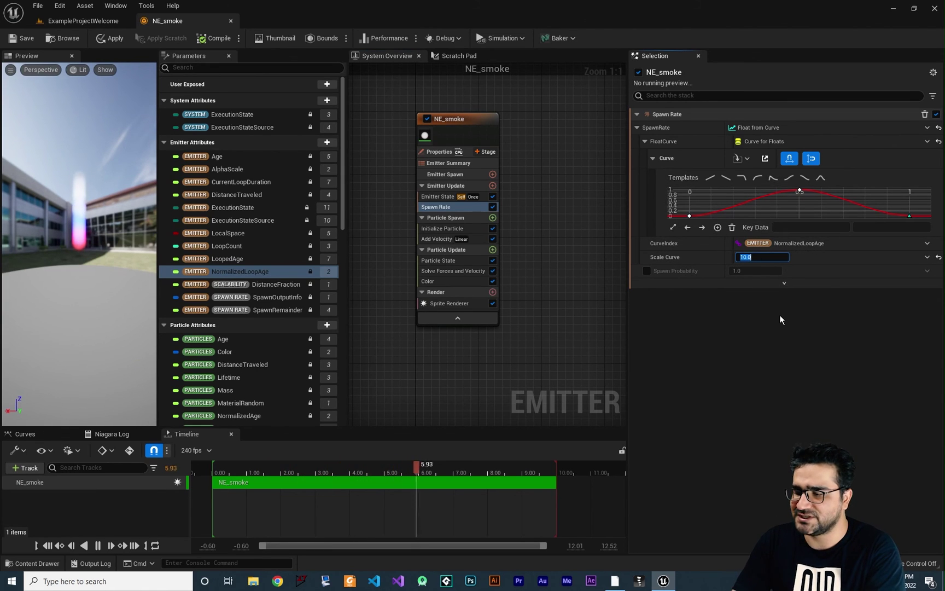
pyautogui.write('100')
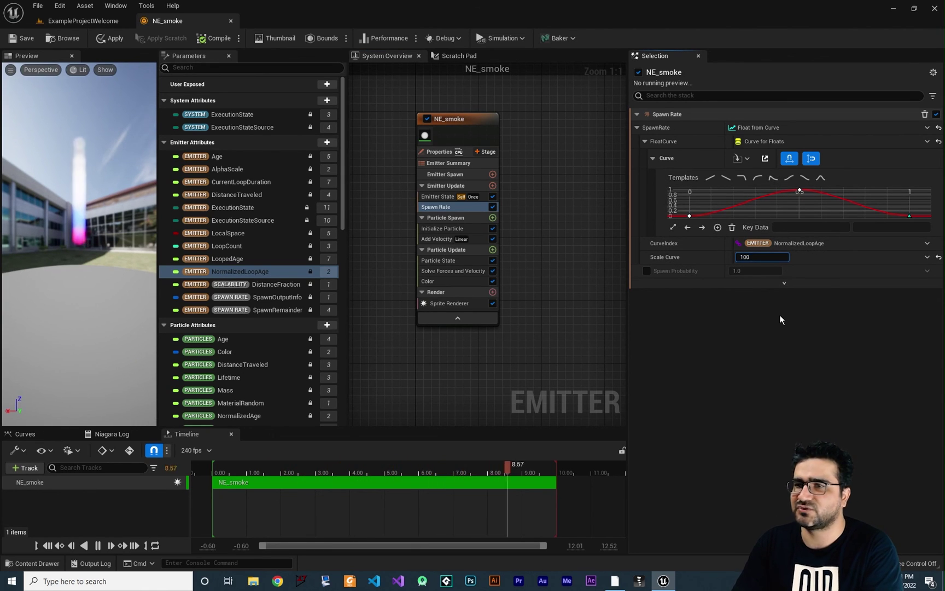
pyautogui.press('Return')
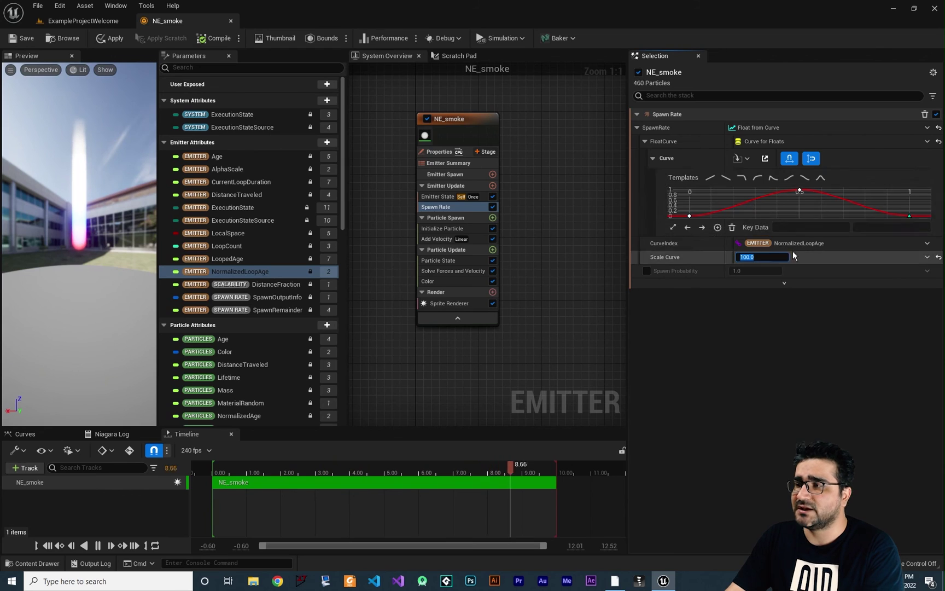
# Examine the emitter's Spawn Rate float curve and the Color module's color curve in the curve editor
pyautogui.click(43, 434)
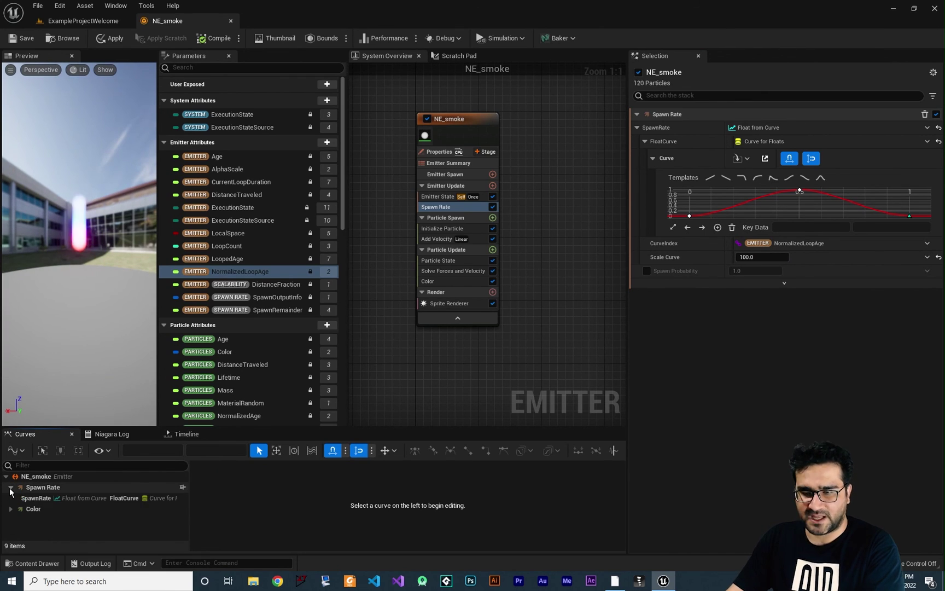
pyautogui.click(11, 487)
pyautogui.click(35, 498)
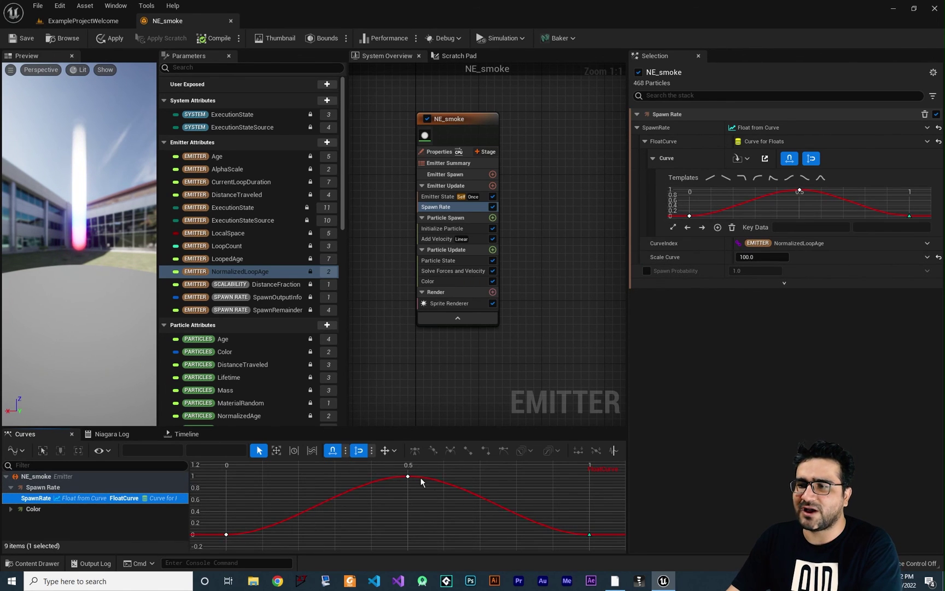
pyautogui.click(11, 508)
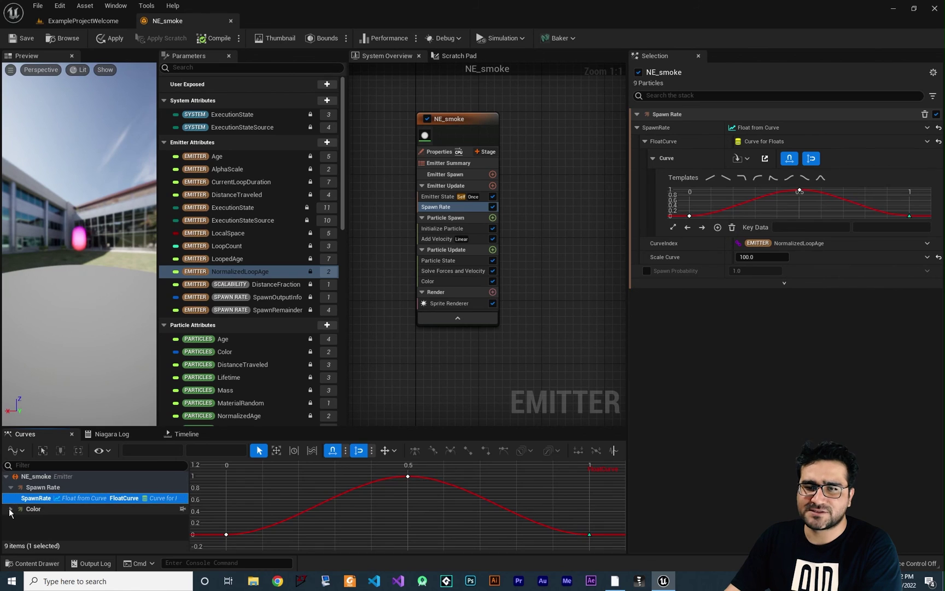
pyautogui.click(37, 520)
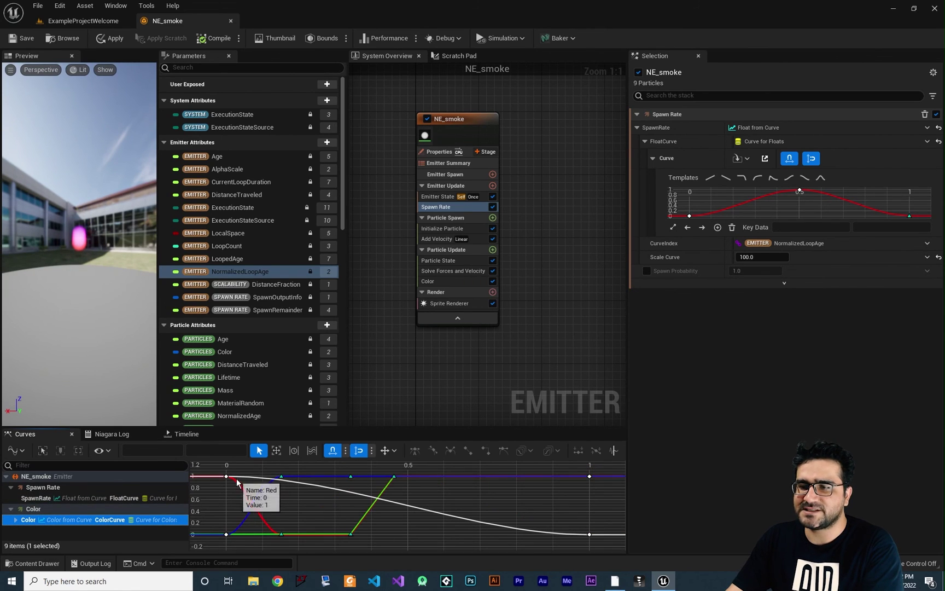